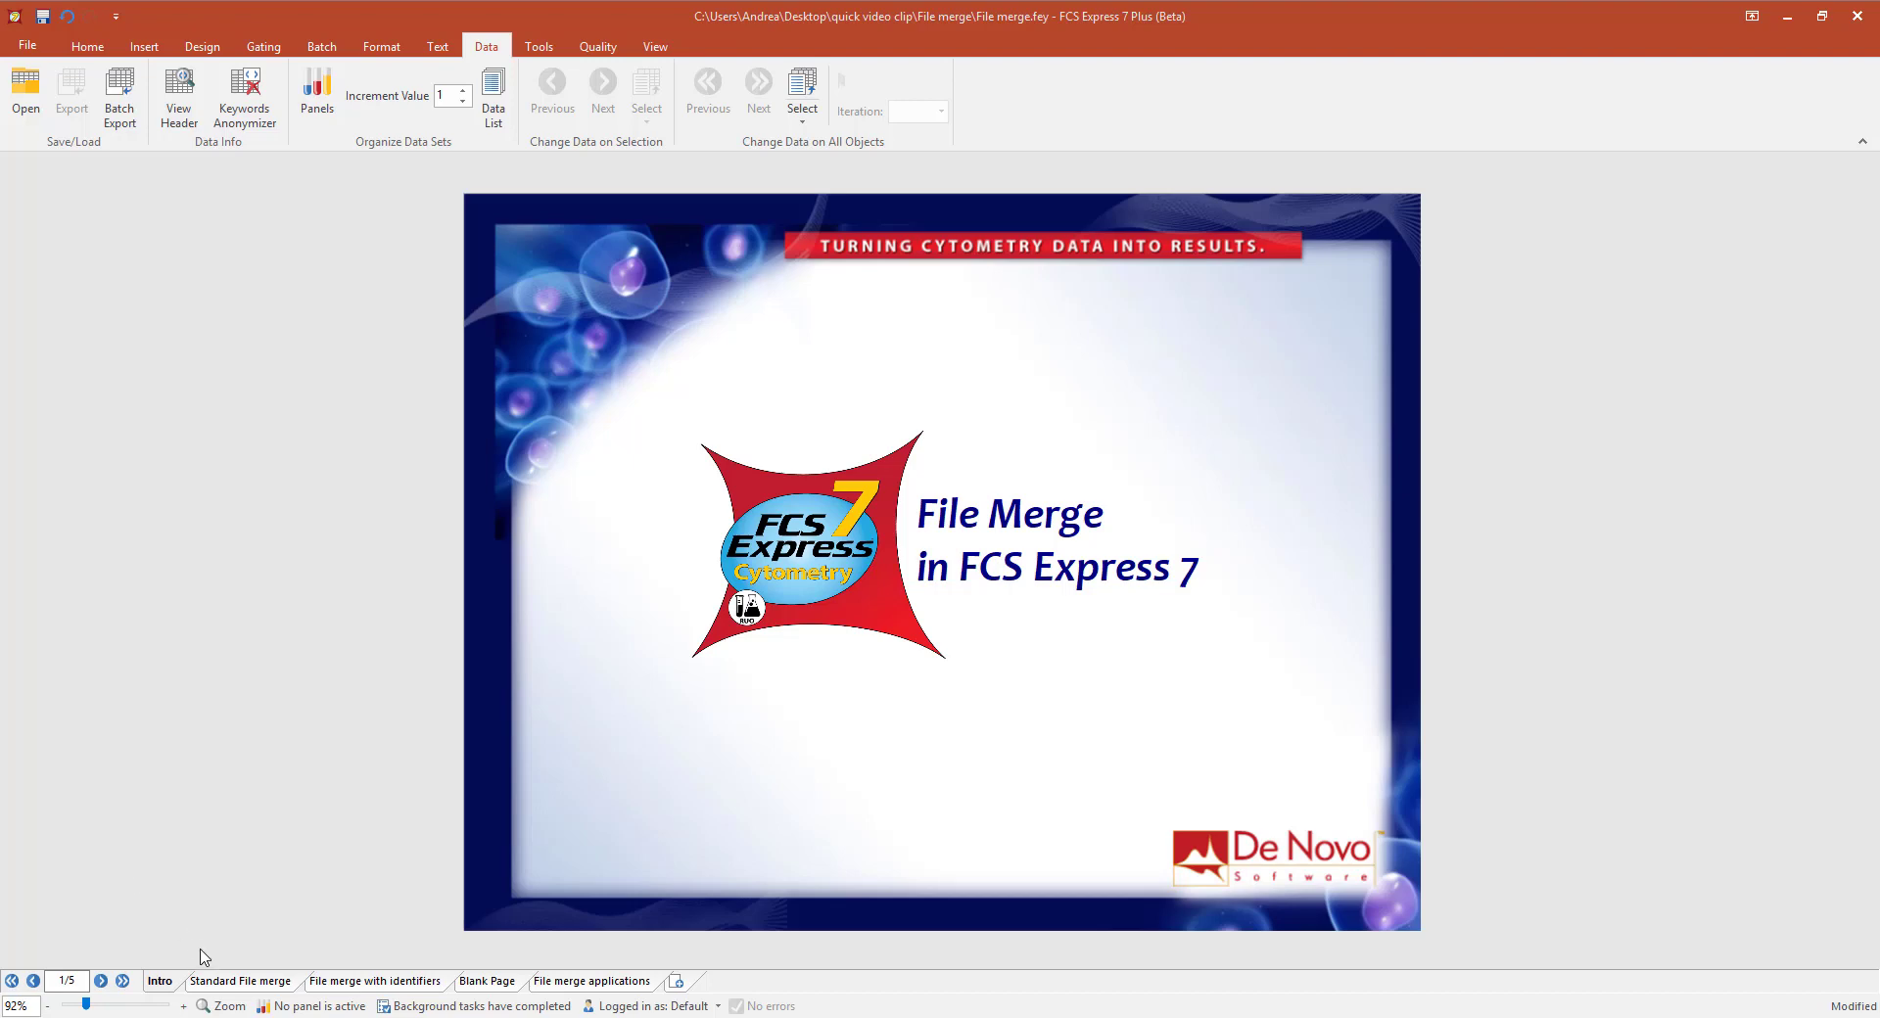
# - Switch to the Standard File merge page showing File 1 and File 2 events stacked
pyautogui.click(225, 980)
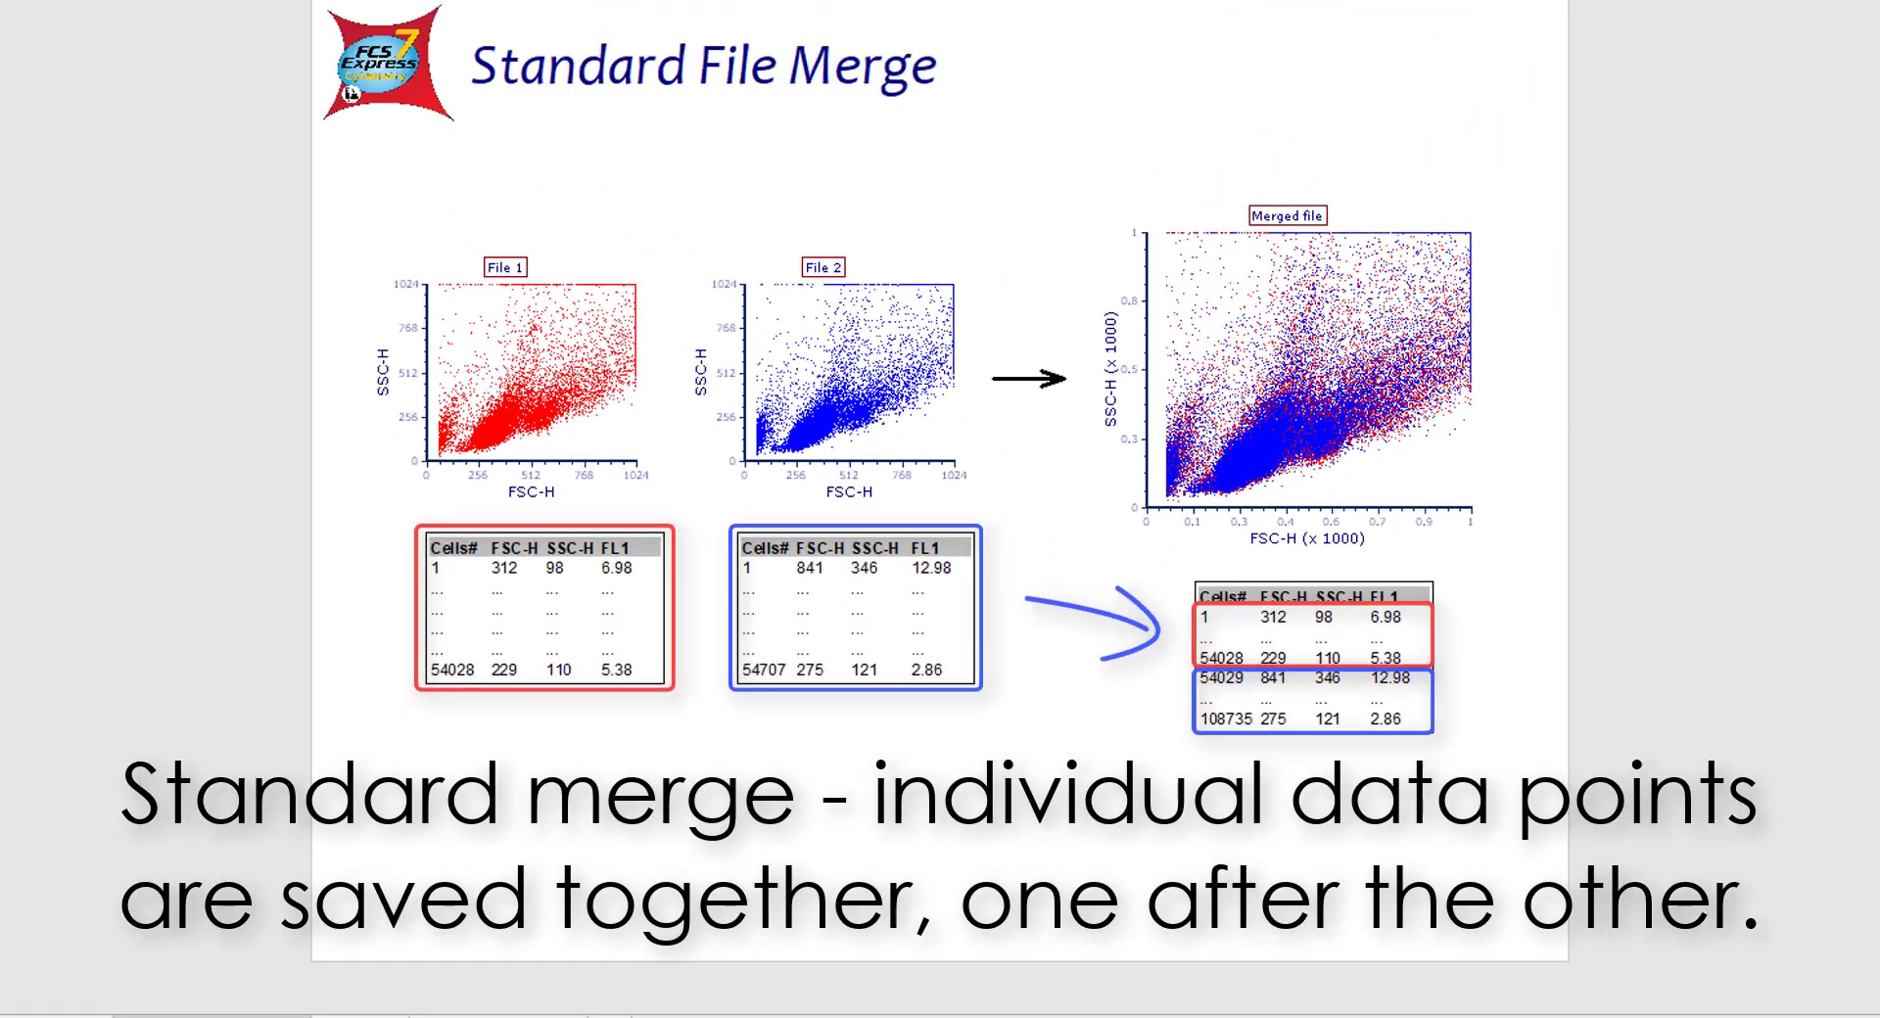
# - Switch to the File merge with identifiers page with its merged plots and identifier table
pyautogui.click(331, 981)
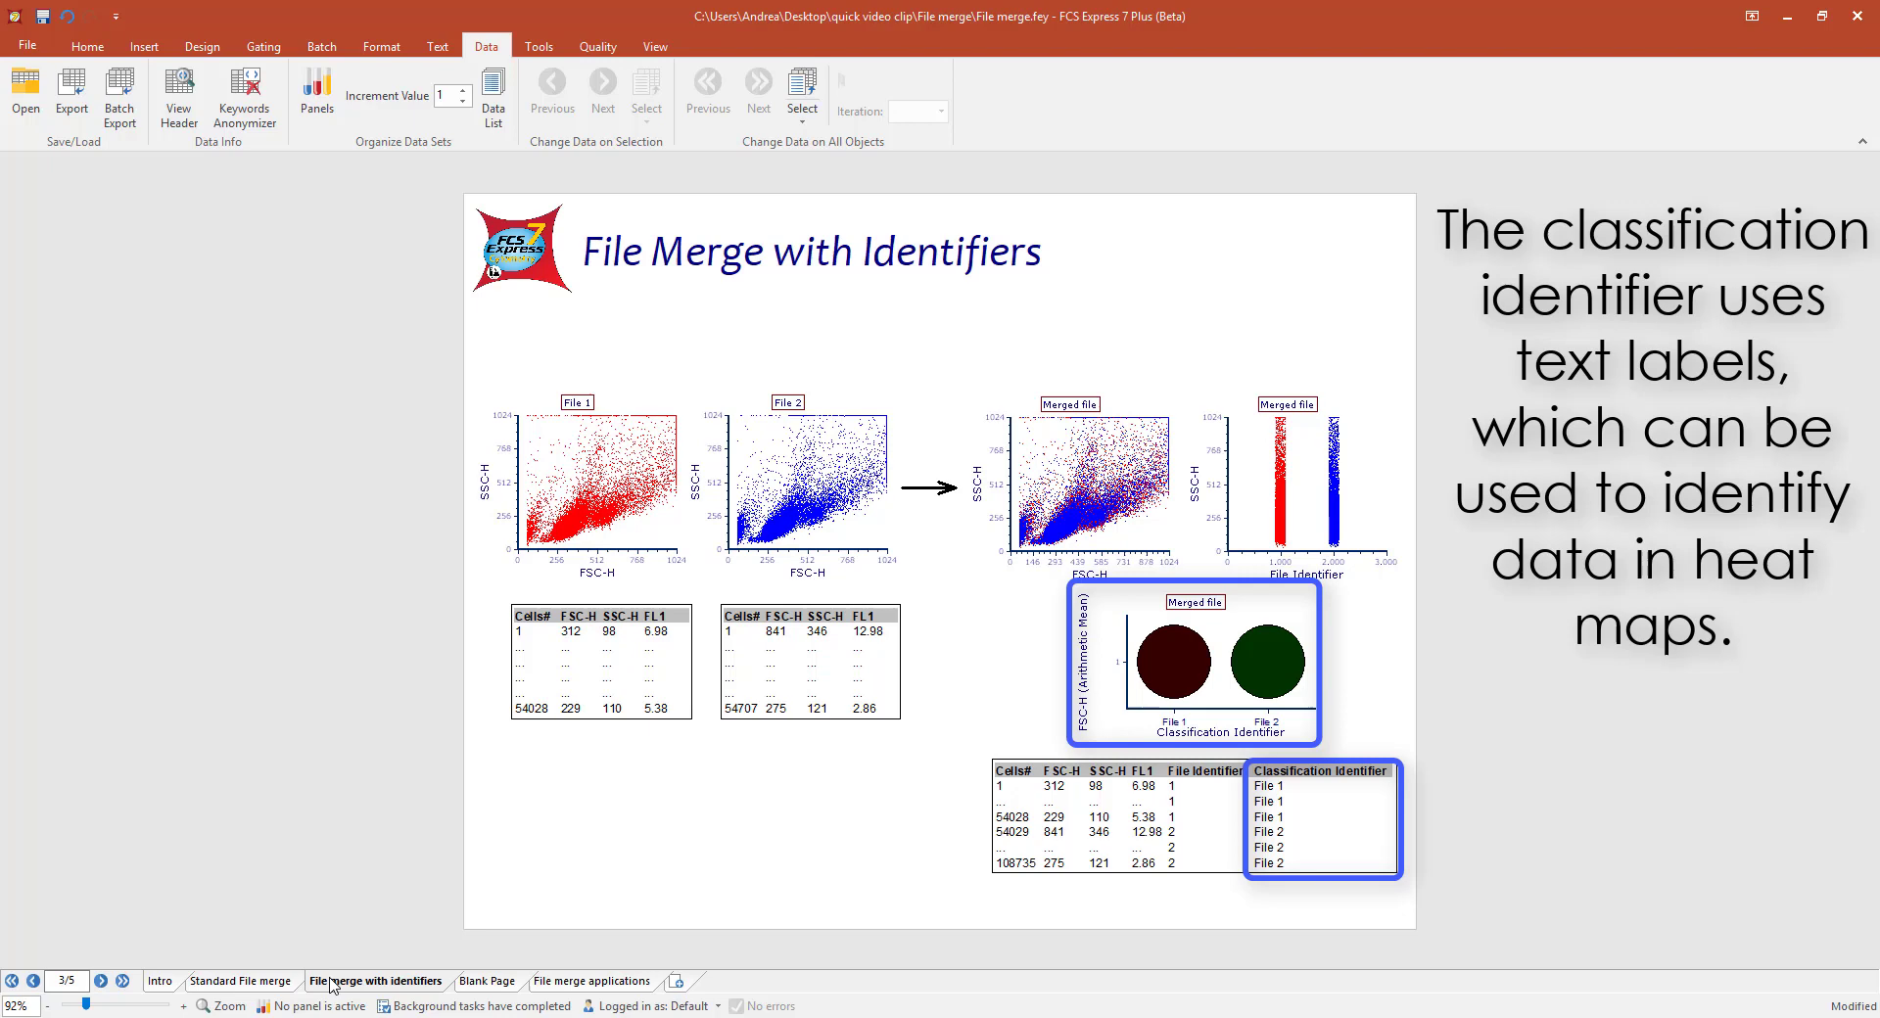
# - Switch to the empty Blank Page (page 4/5) of the layout
pyautogui.click(482, 982)
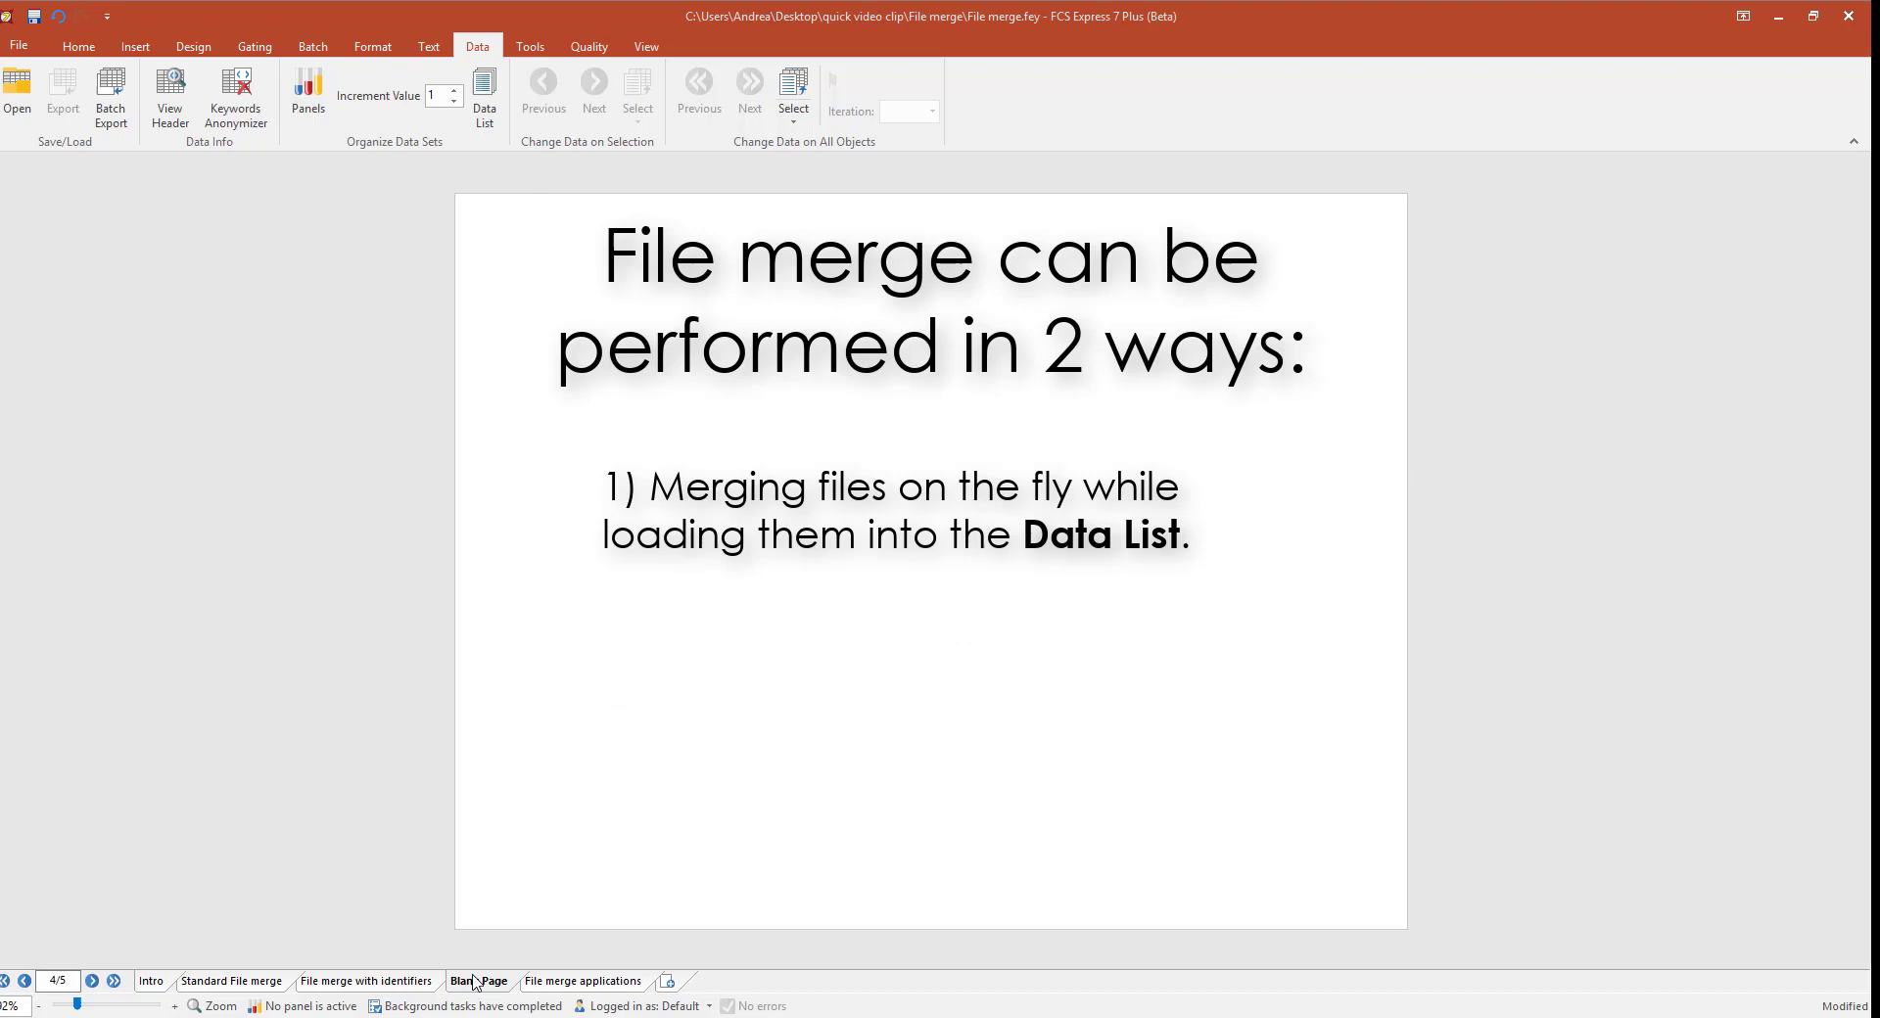
# - Add the six CD3 files (002 to 007) to the Data List as one Merge FCS Files dataset
pyautogui.click(487, 113)
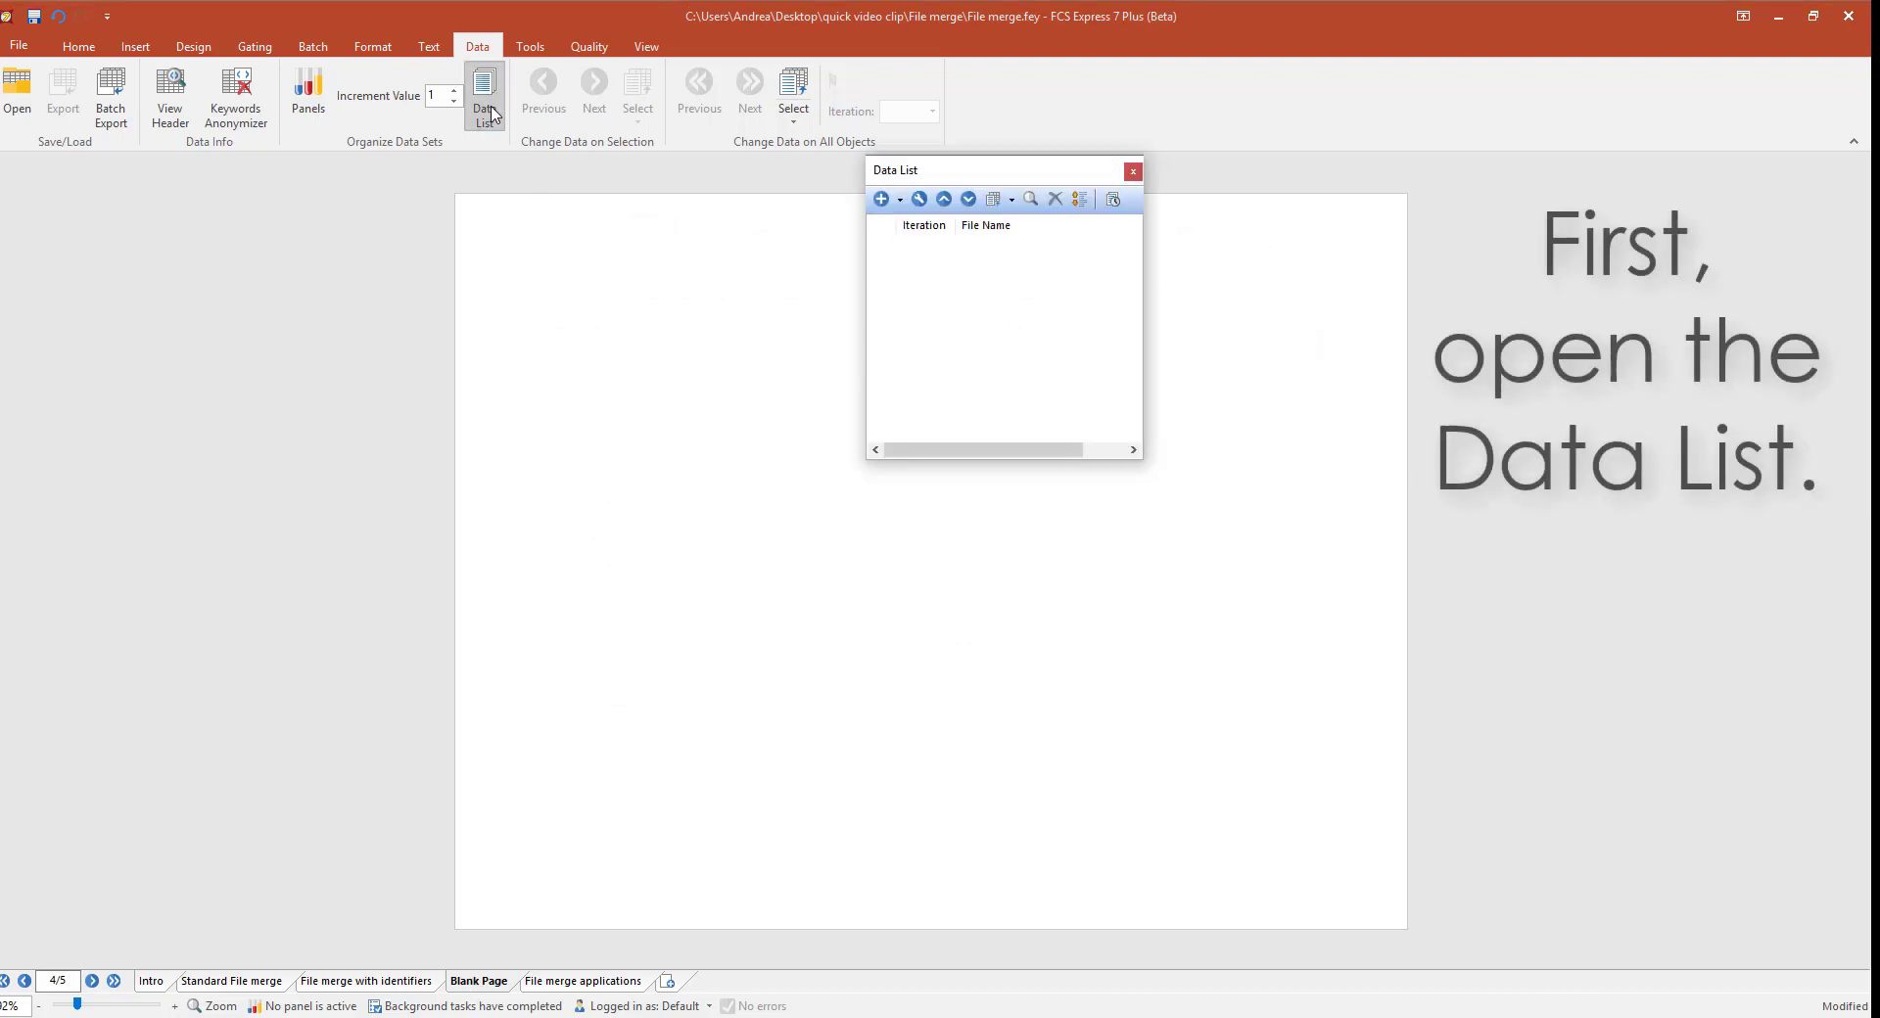
pyautogui.click(882, 200)
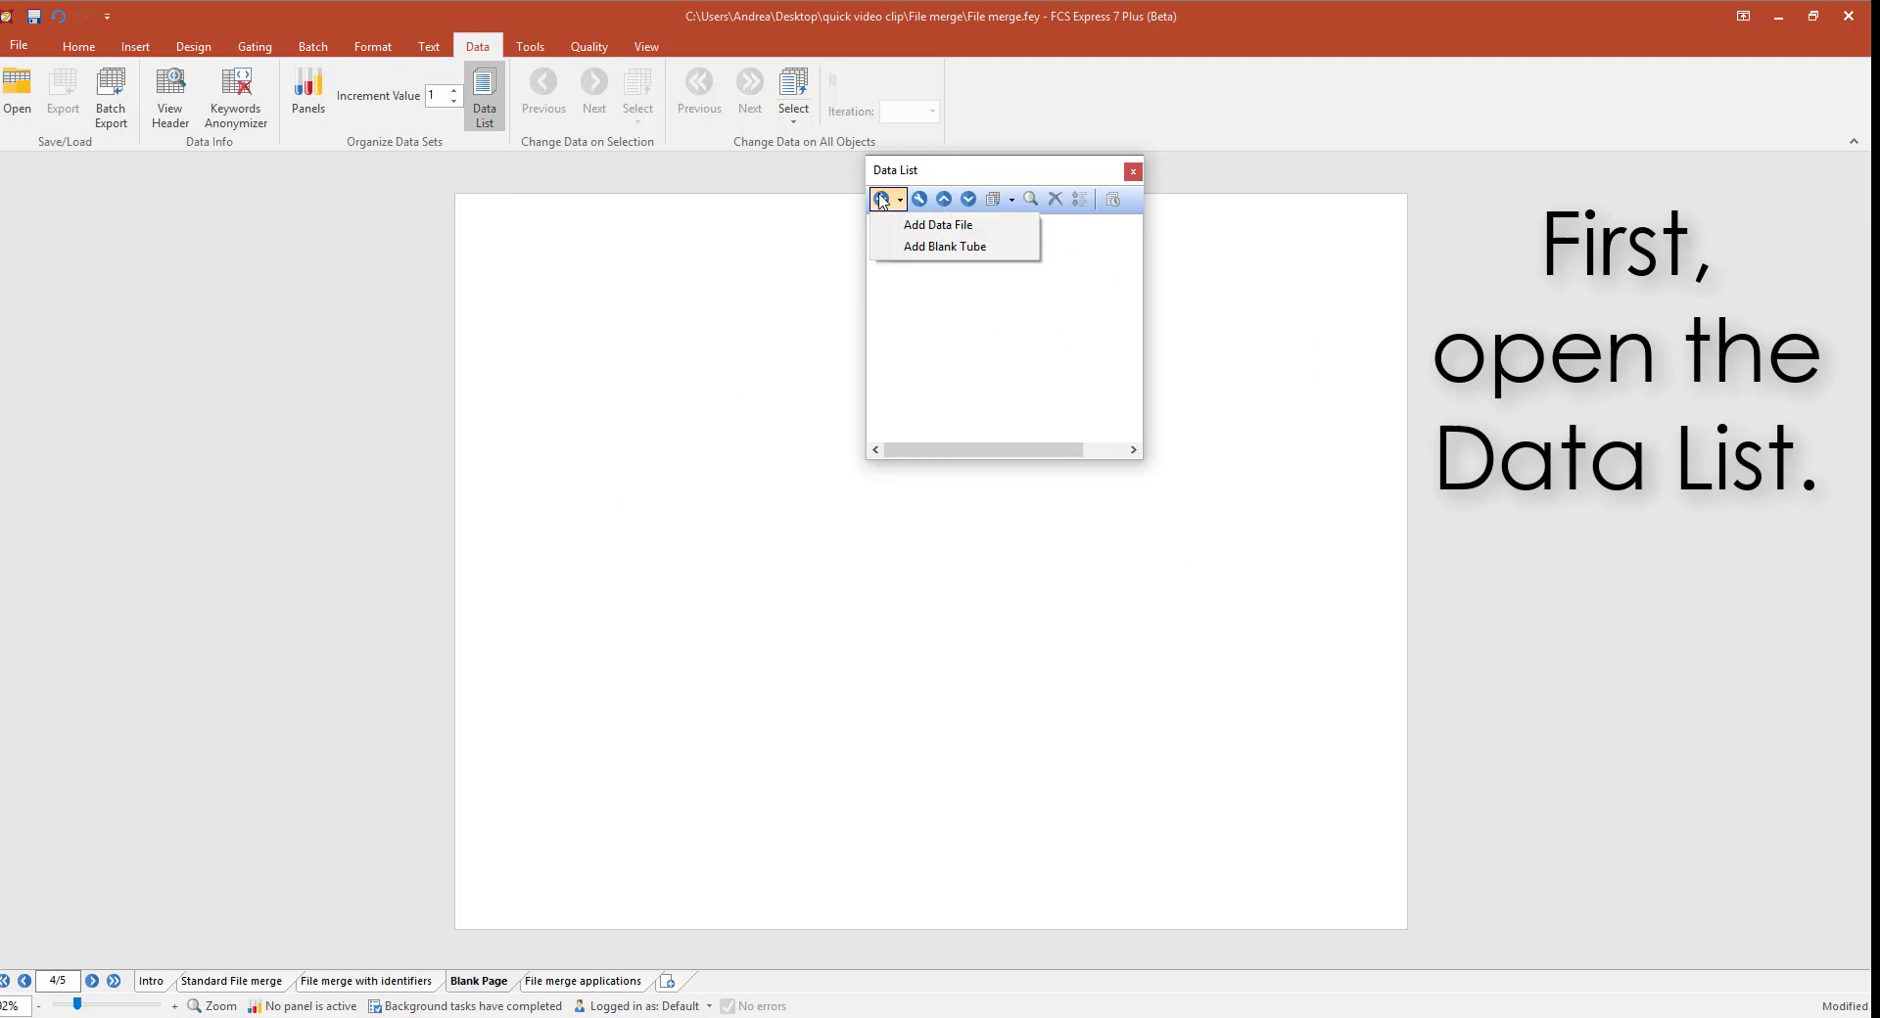
pyautogui.click(894, 224)
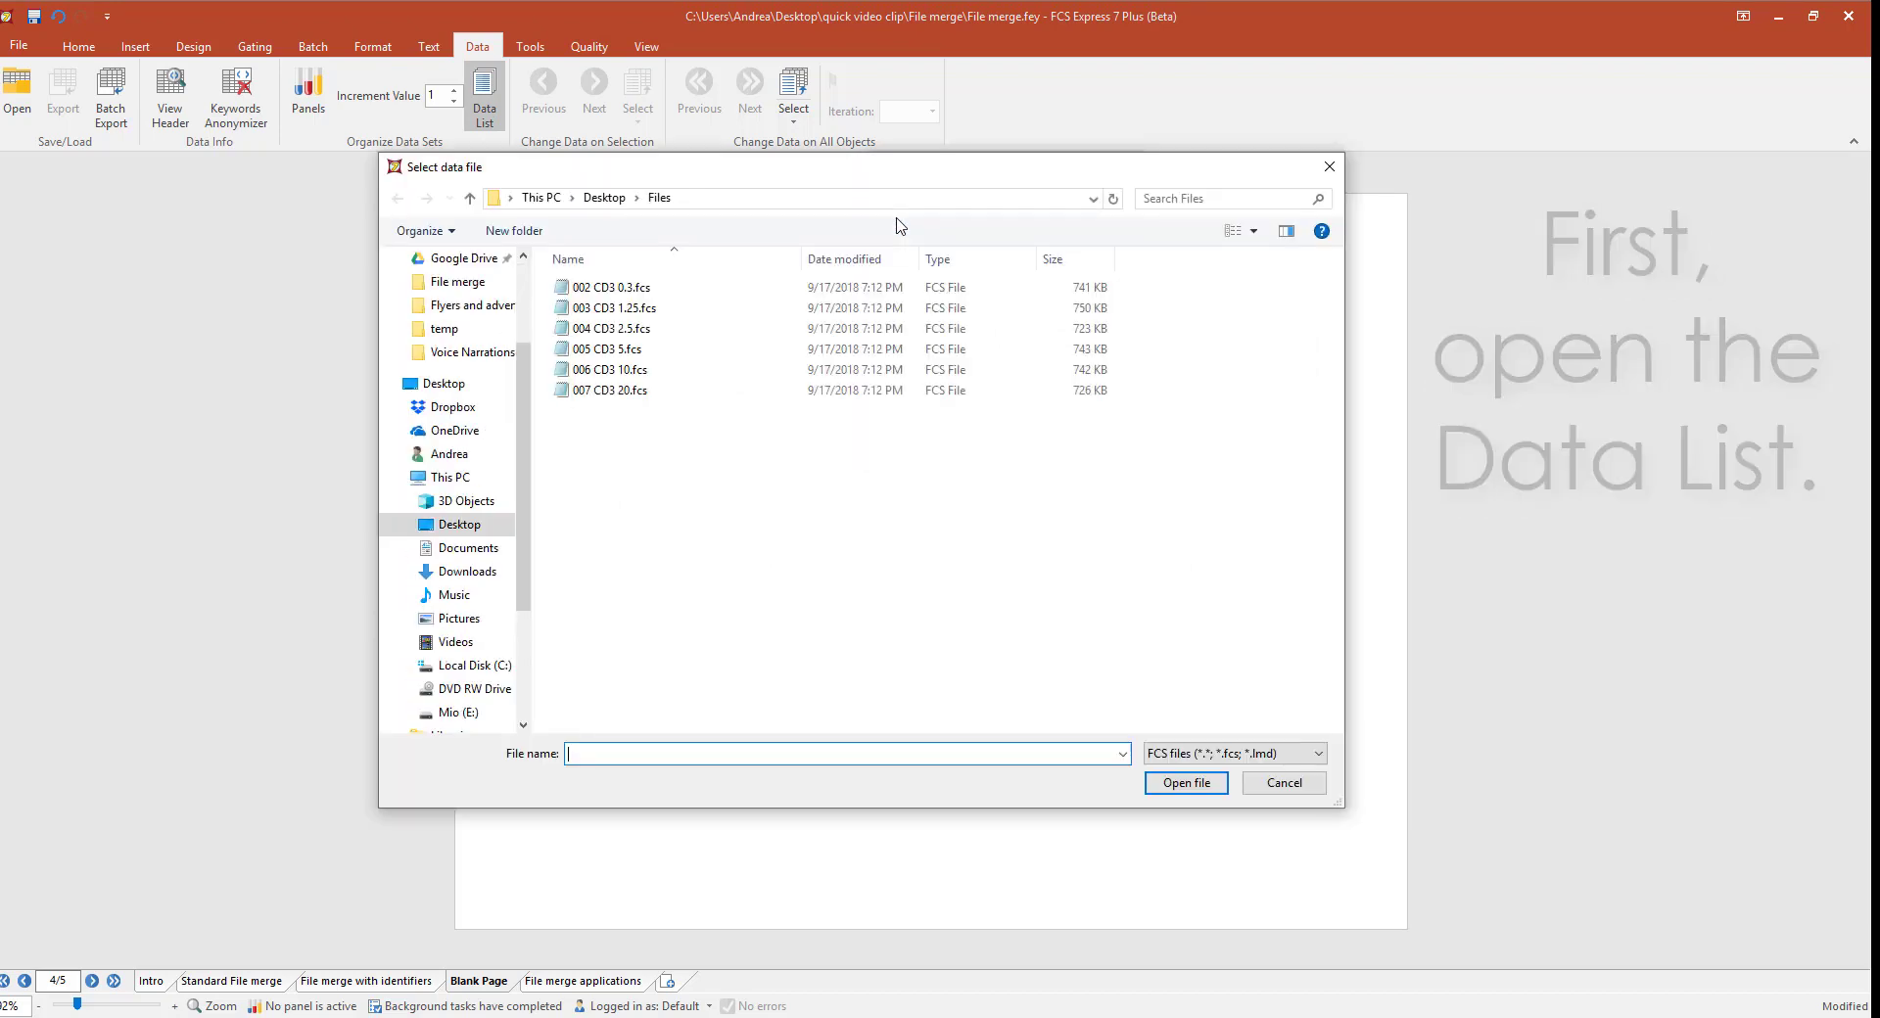
pyautogui.click(648, 290)
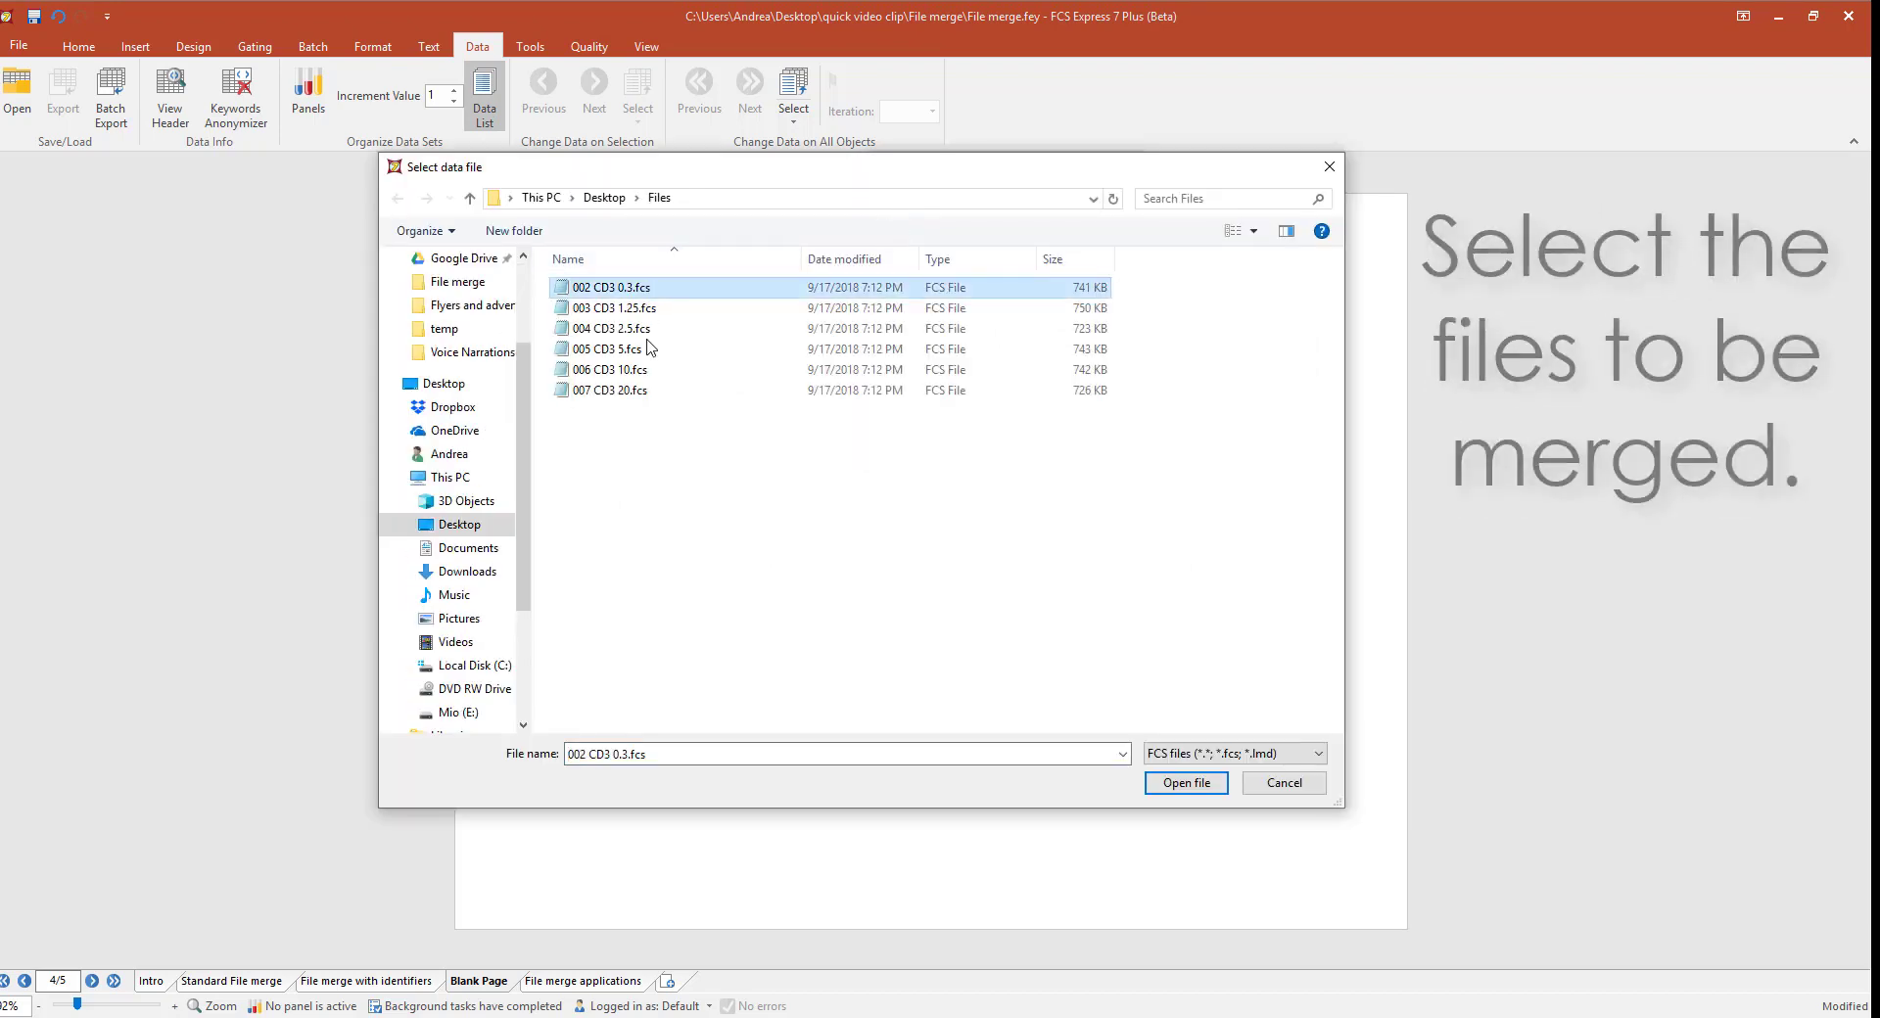
pyautogui.keyDown('shift'); pyautogui.click(637, 391); pyautogui.keyUp('shift')
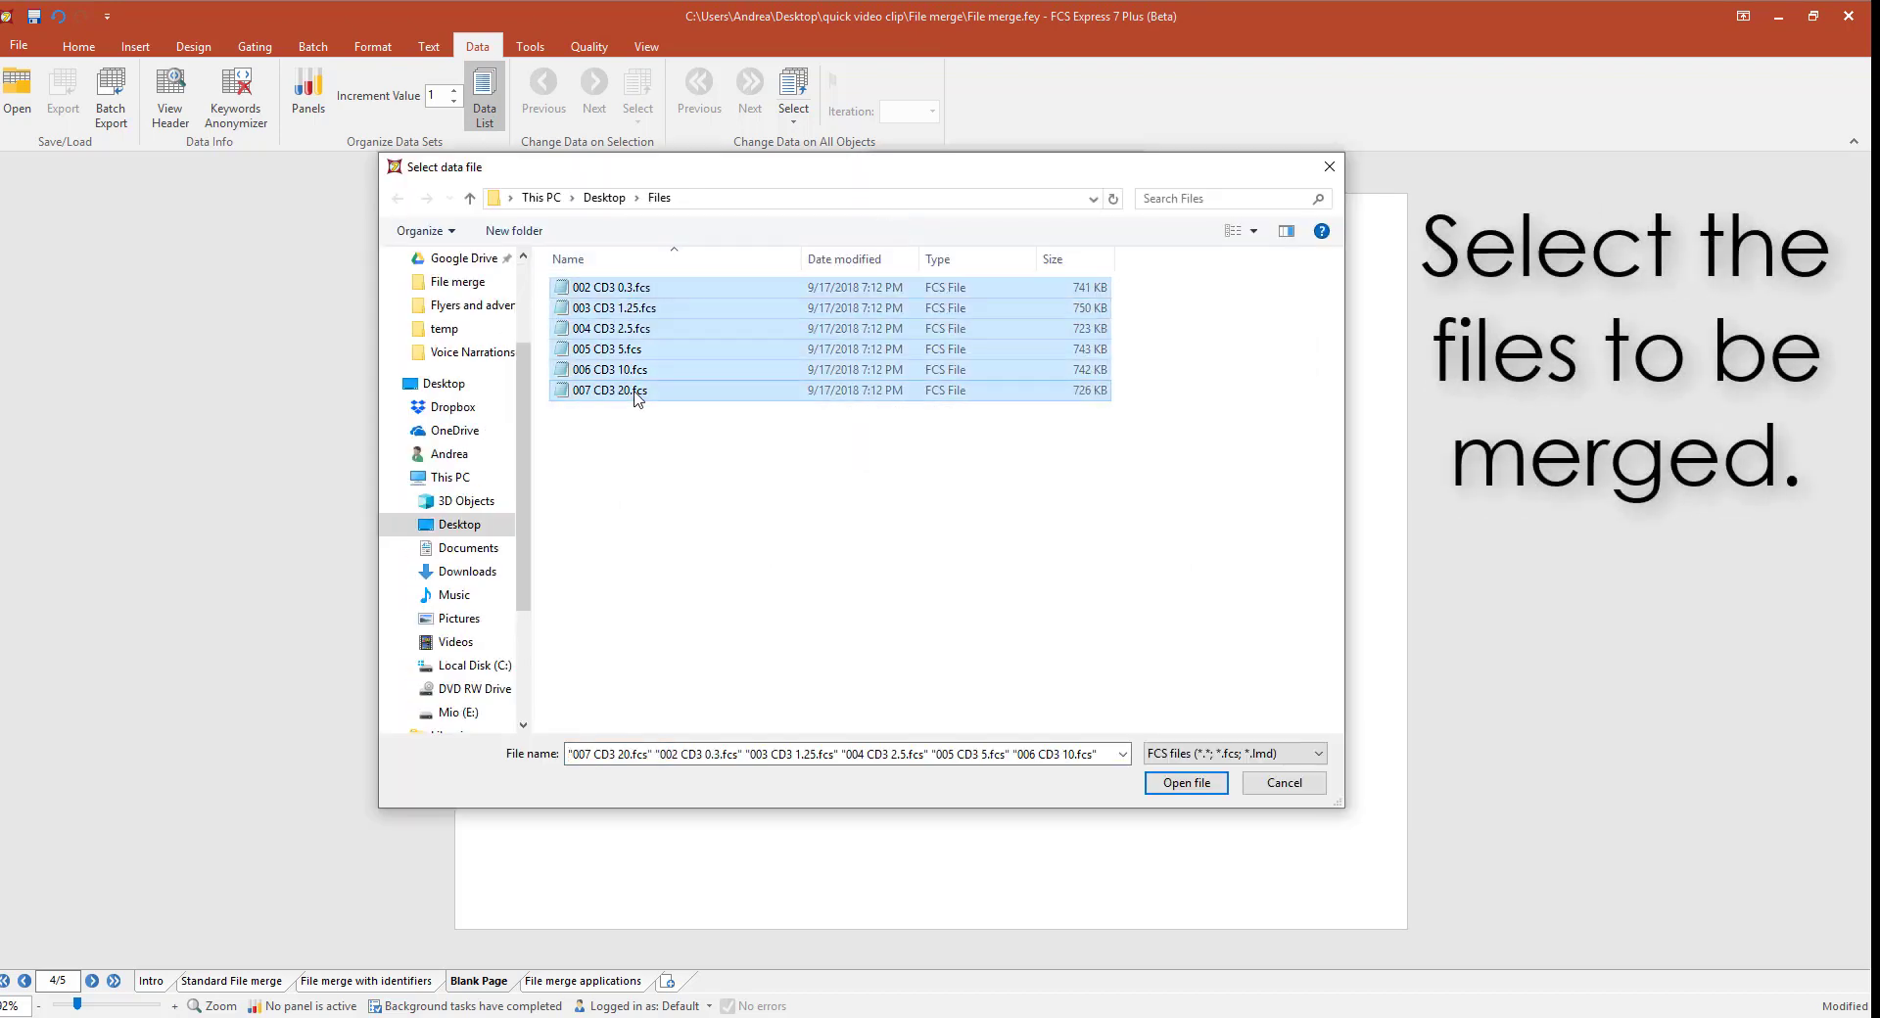
pyautogui.click(1222, 756)
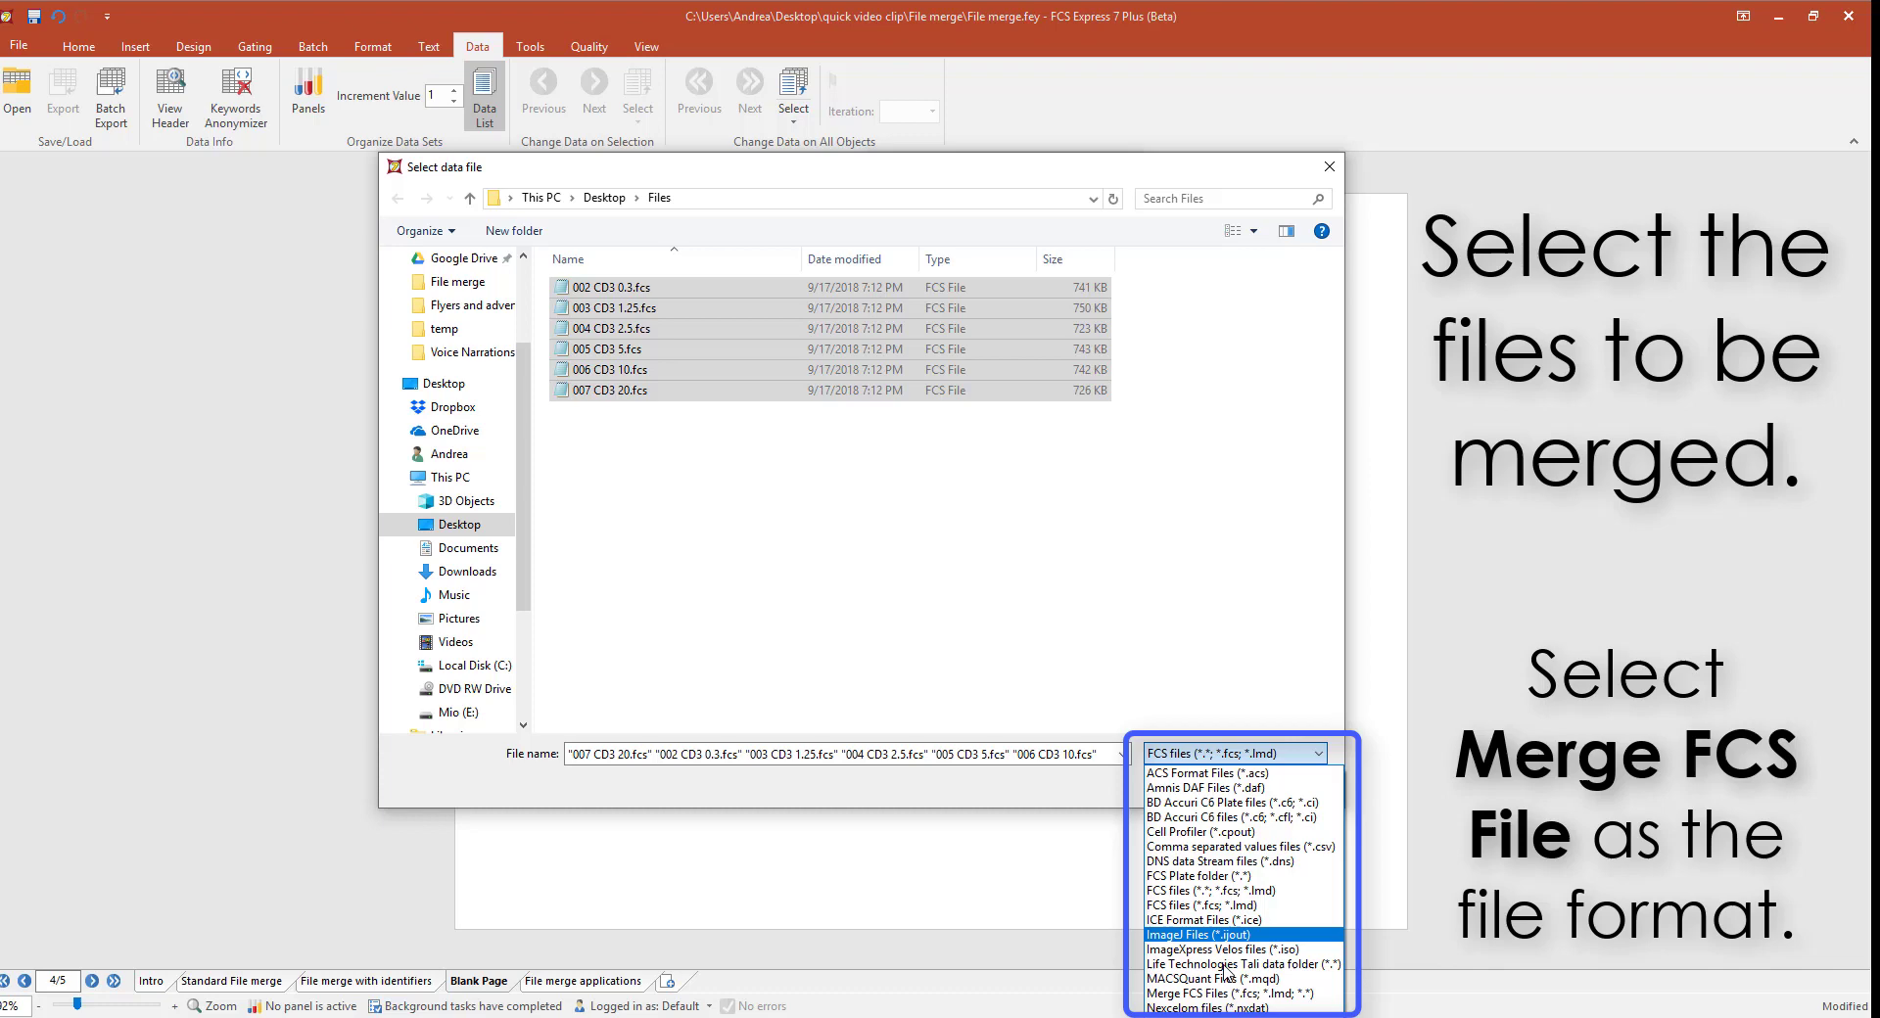
pyautogui.click(1235, 994)
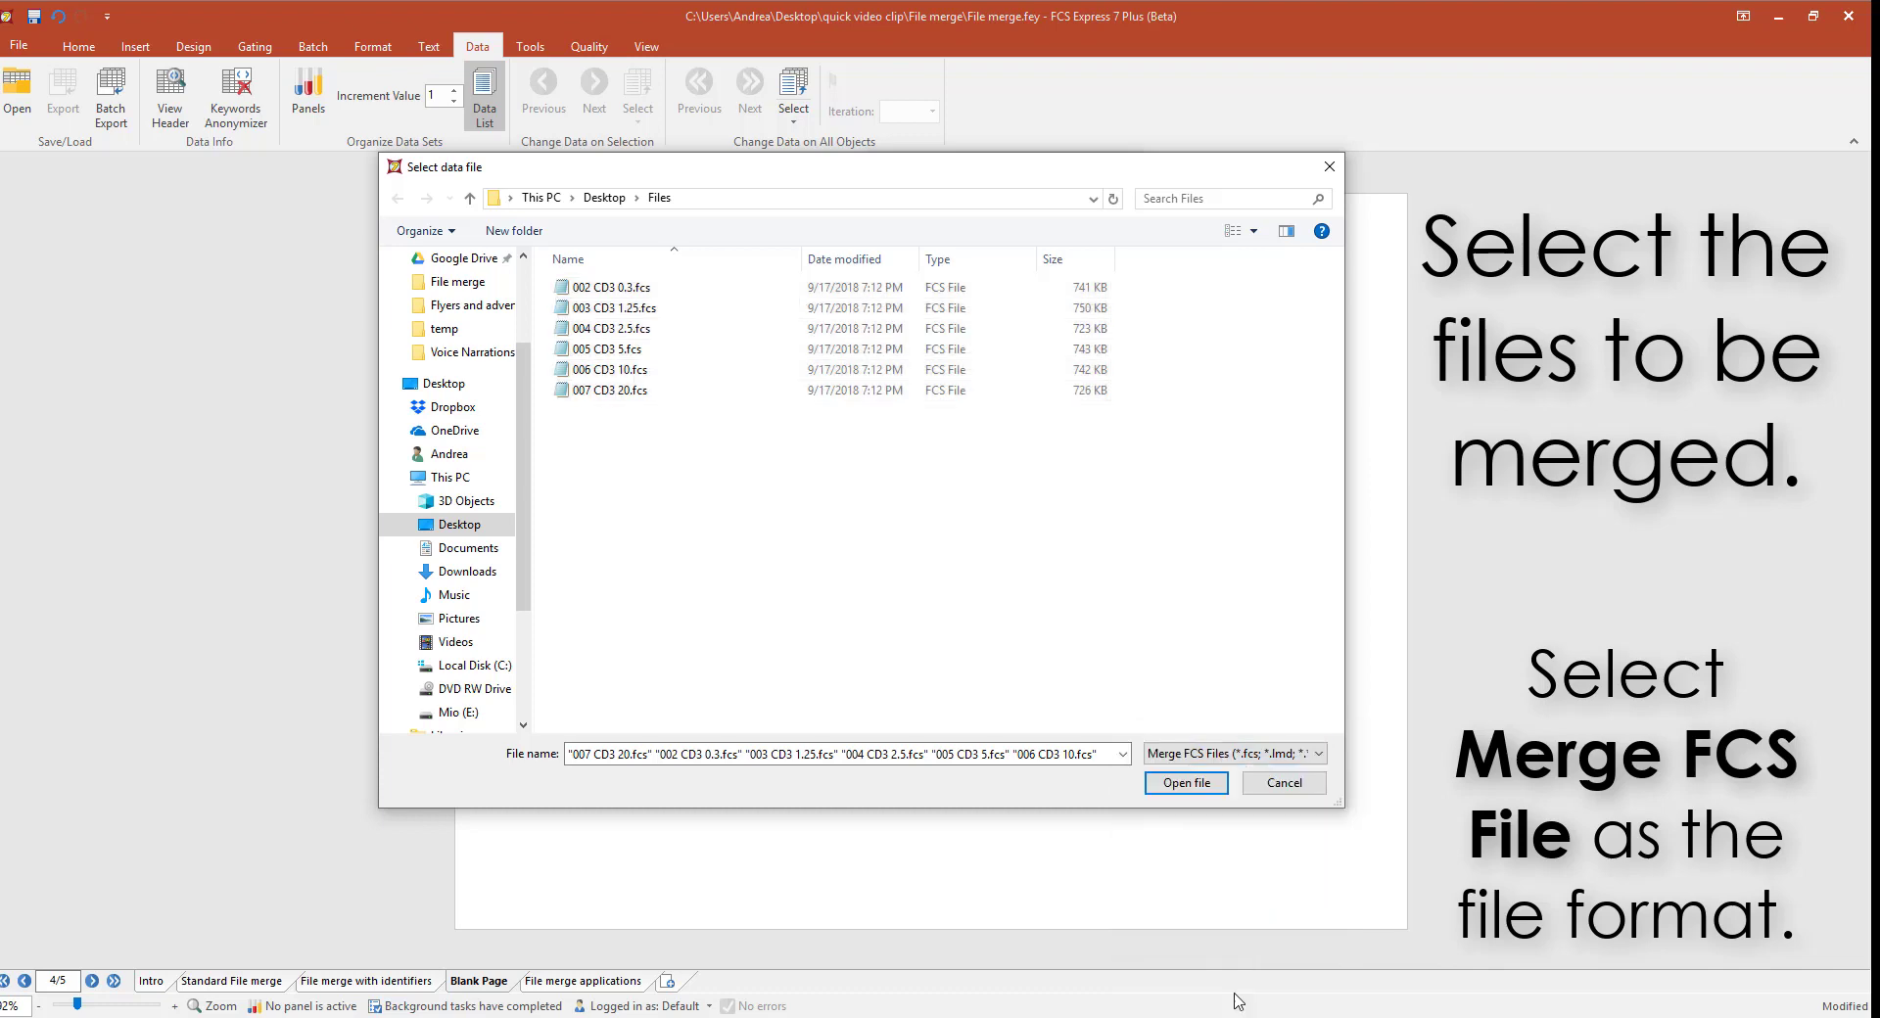
pyautogui.click(1182, 783)
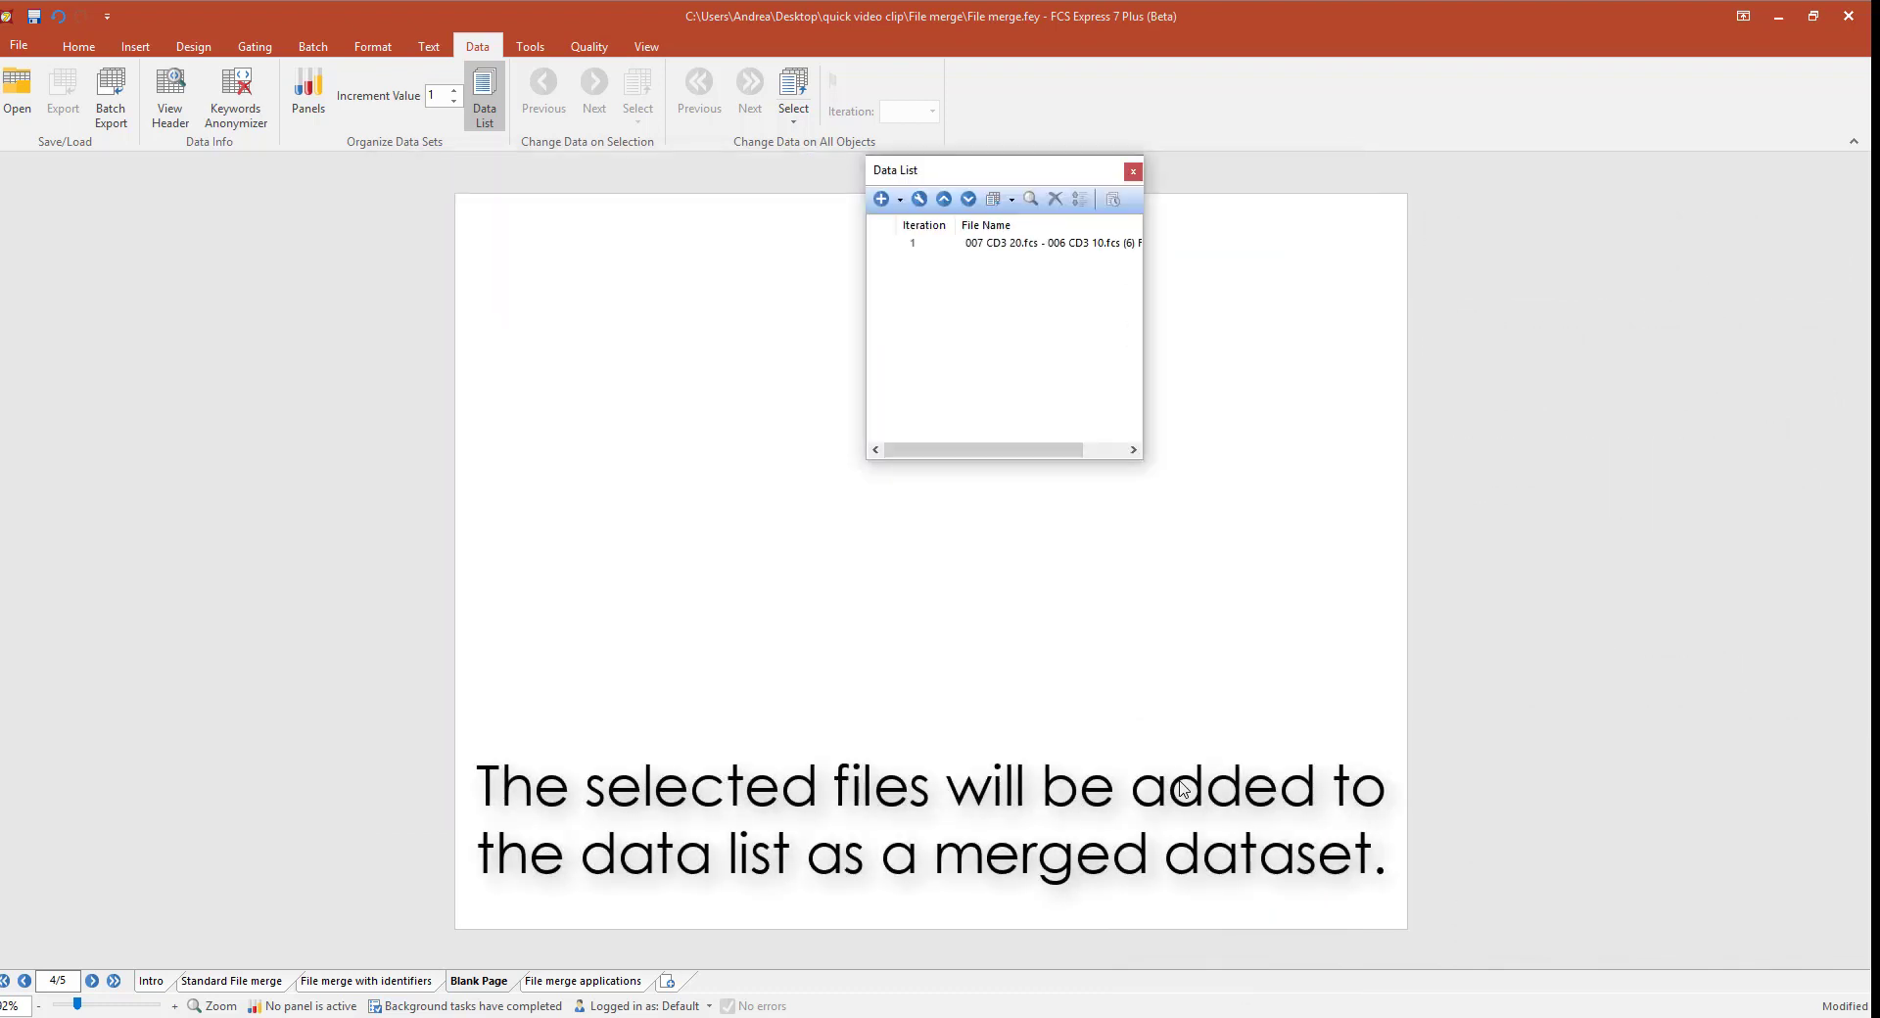
# - Widen and reposition the Data List, then drag the merged dataset onto the blank page
pyautogui.moveTo(1148, 400); pyautogui.dragTo(1293, 395)
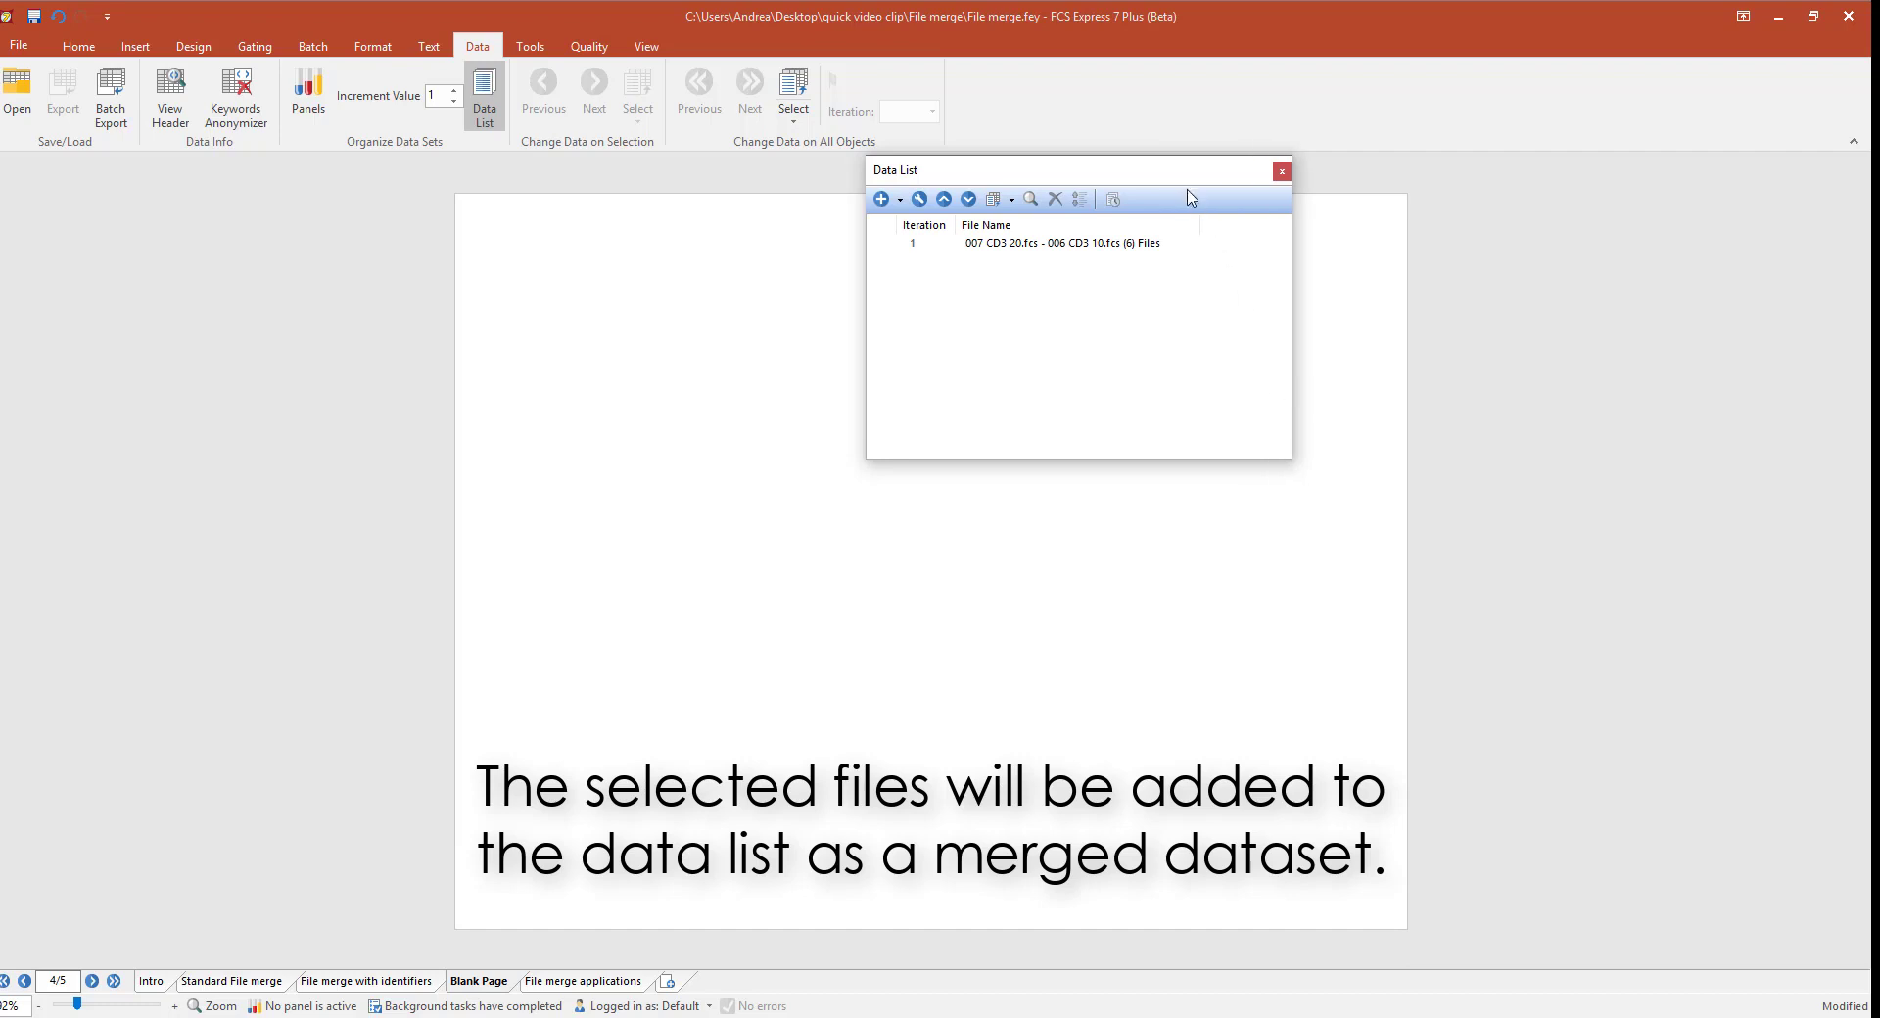
pyautogui.moveTo(1193, 199); pyautogui.dragTo(1282, 304)
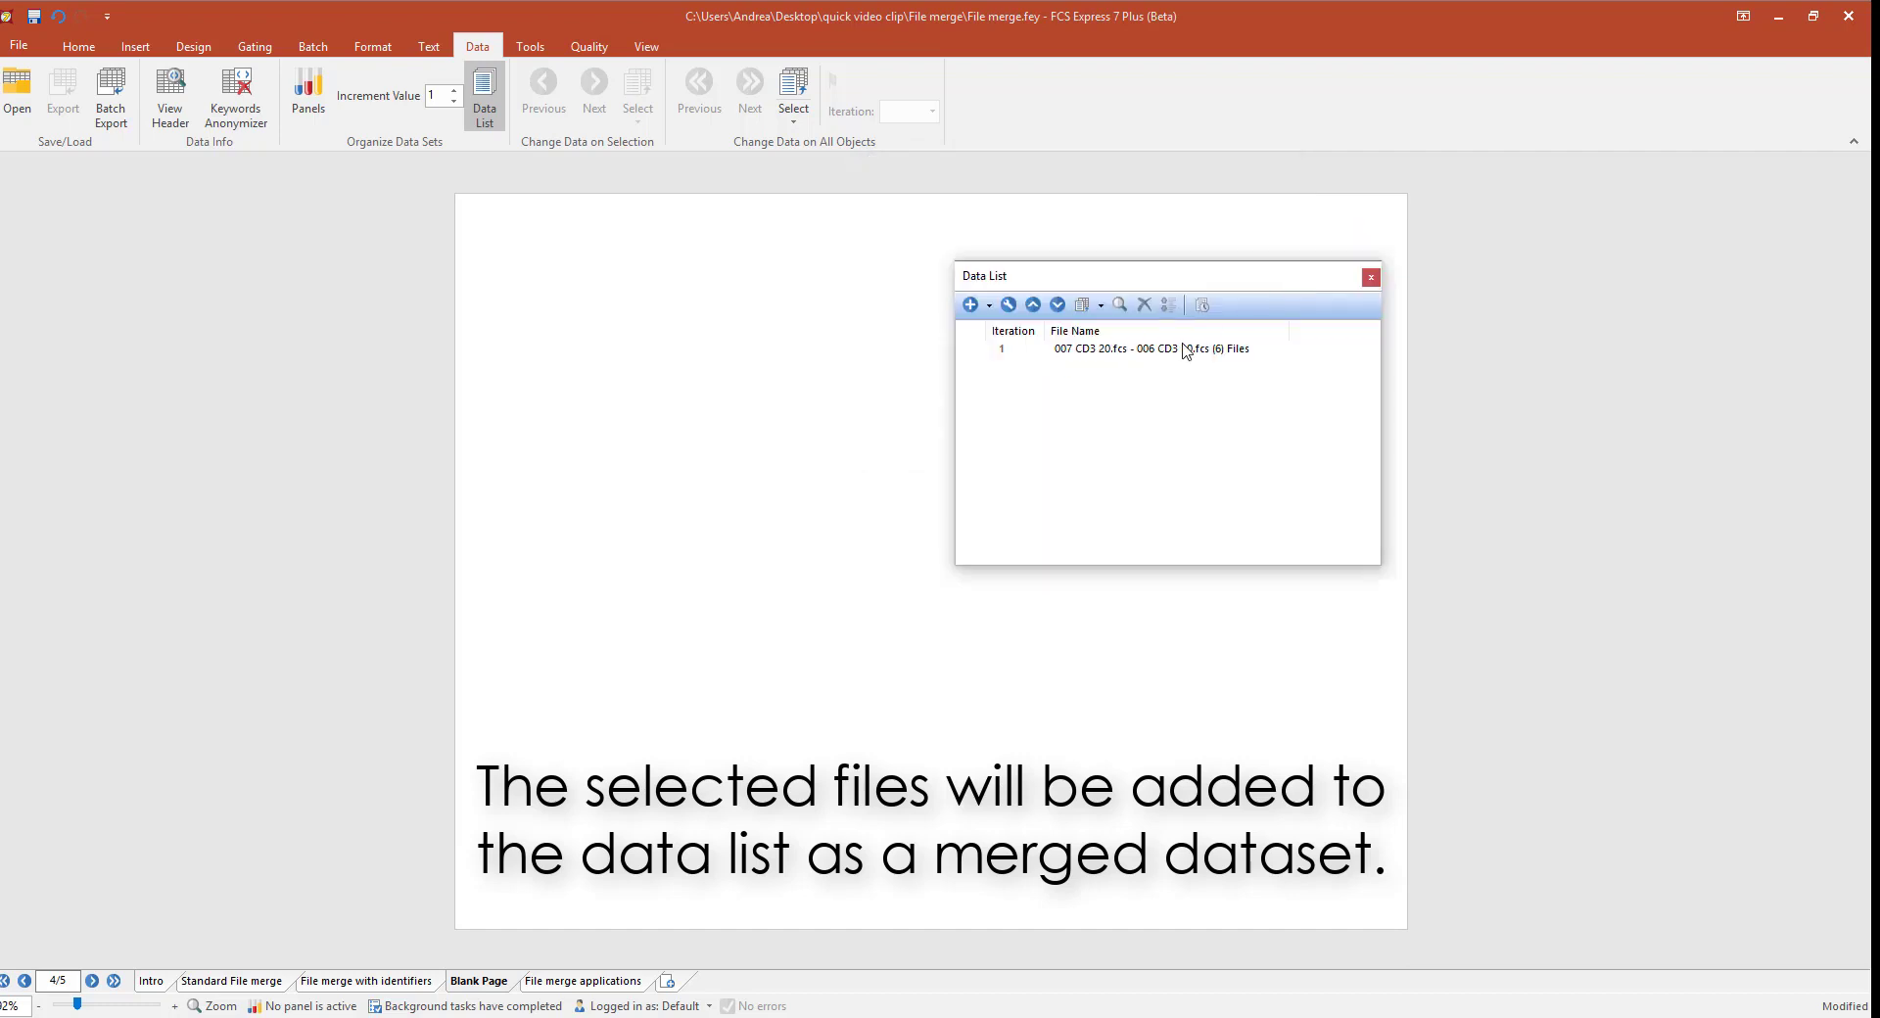
pyautogui.moveTo(1176, 353); pyautogui.dragTo(494, 297)
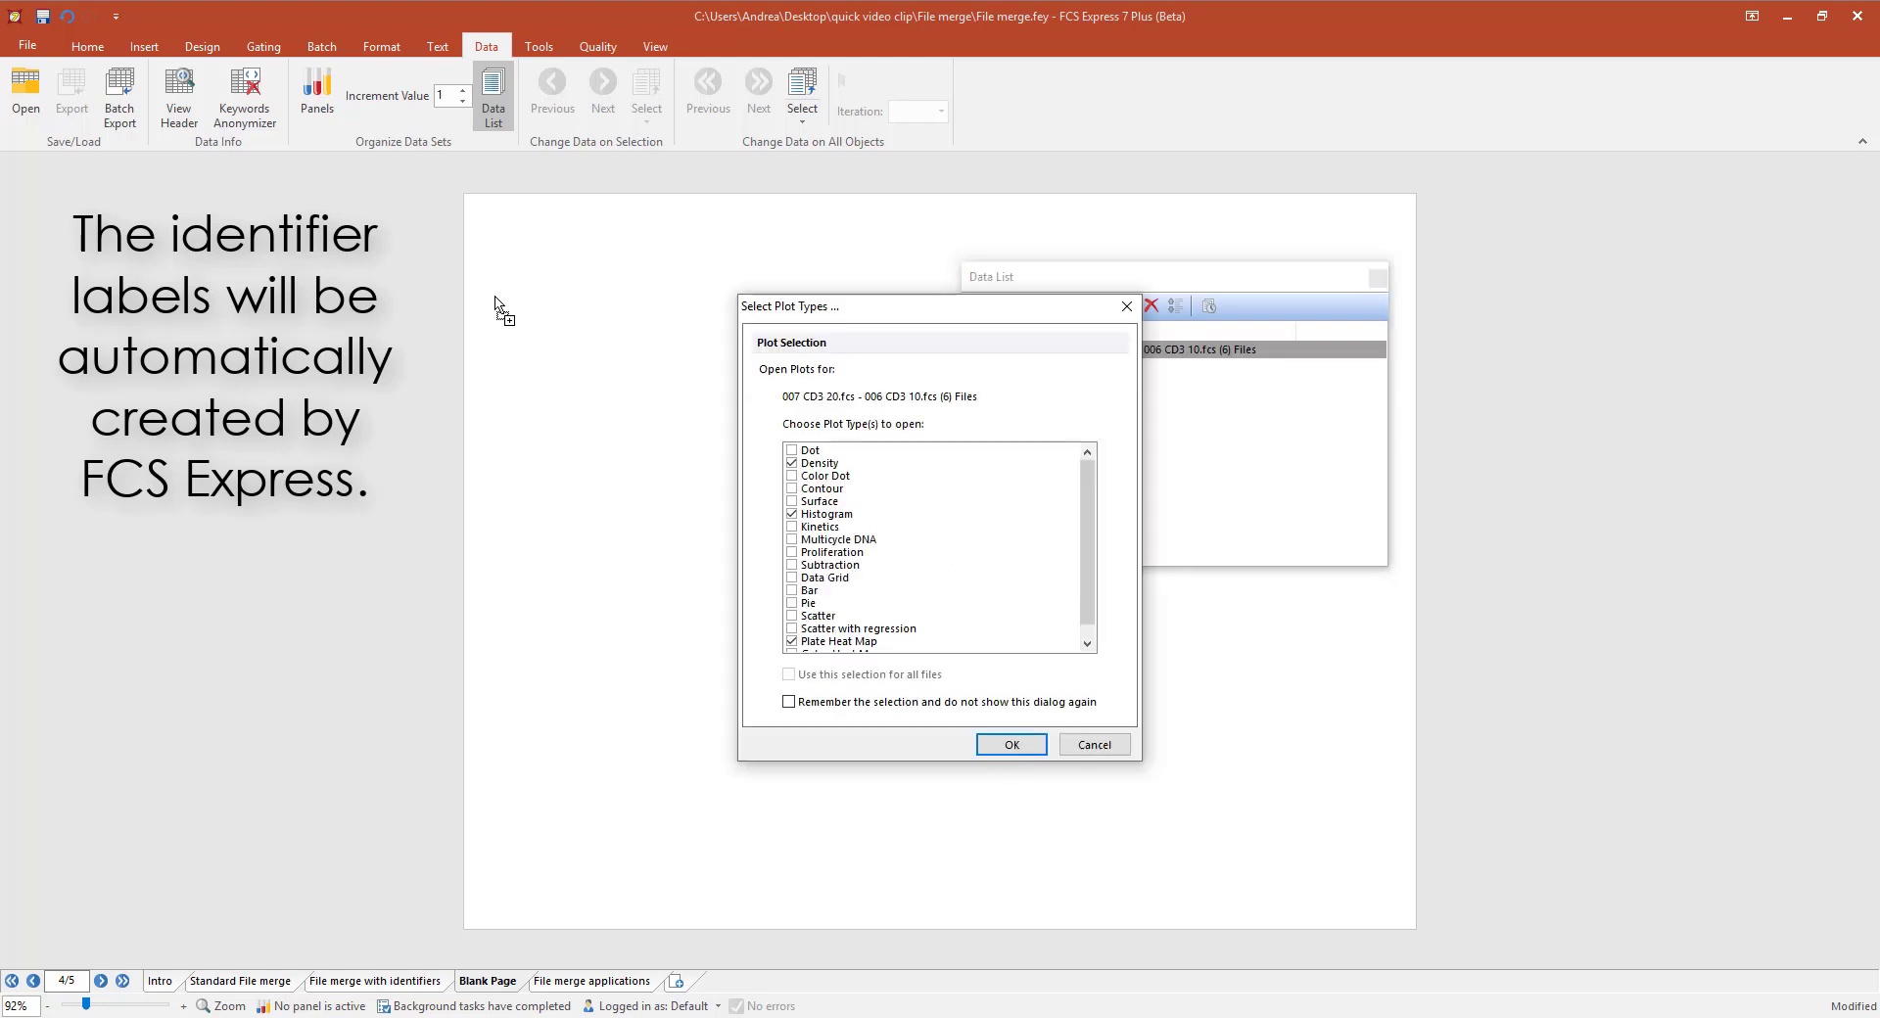
# - Create density, histogram and heat map plots, moving the heat map to the page's right side
pyautogui.click(1029, 748)
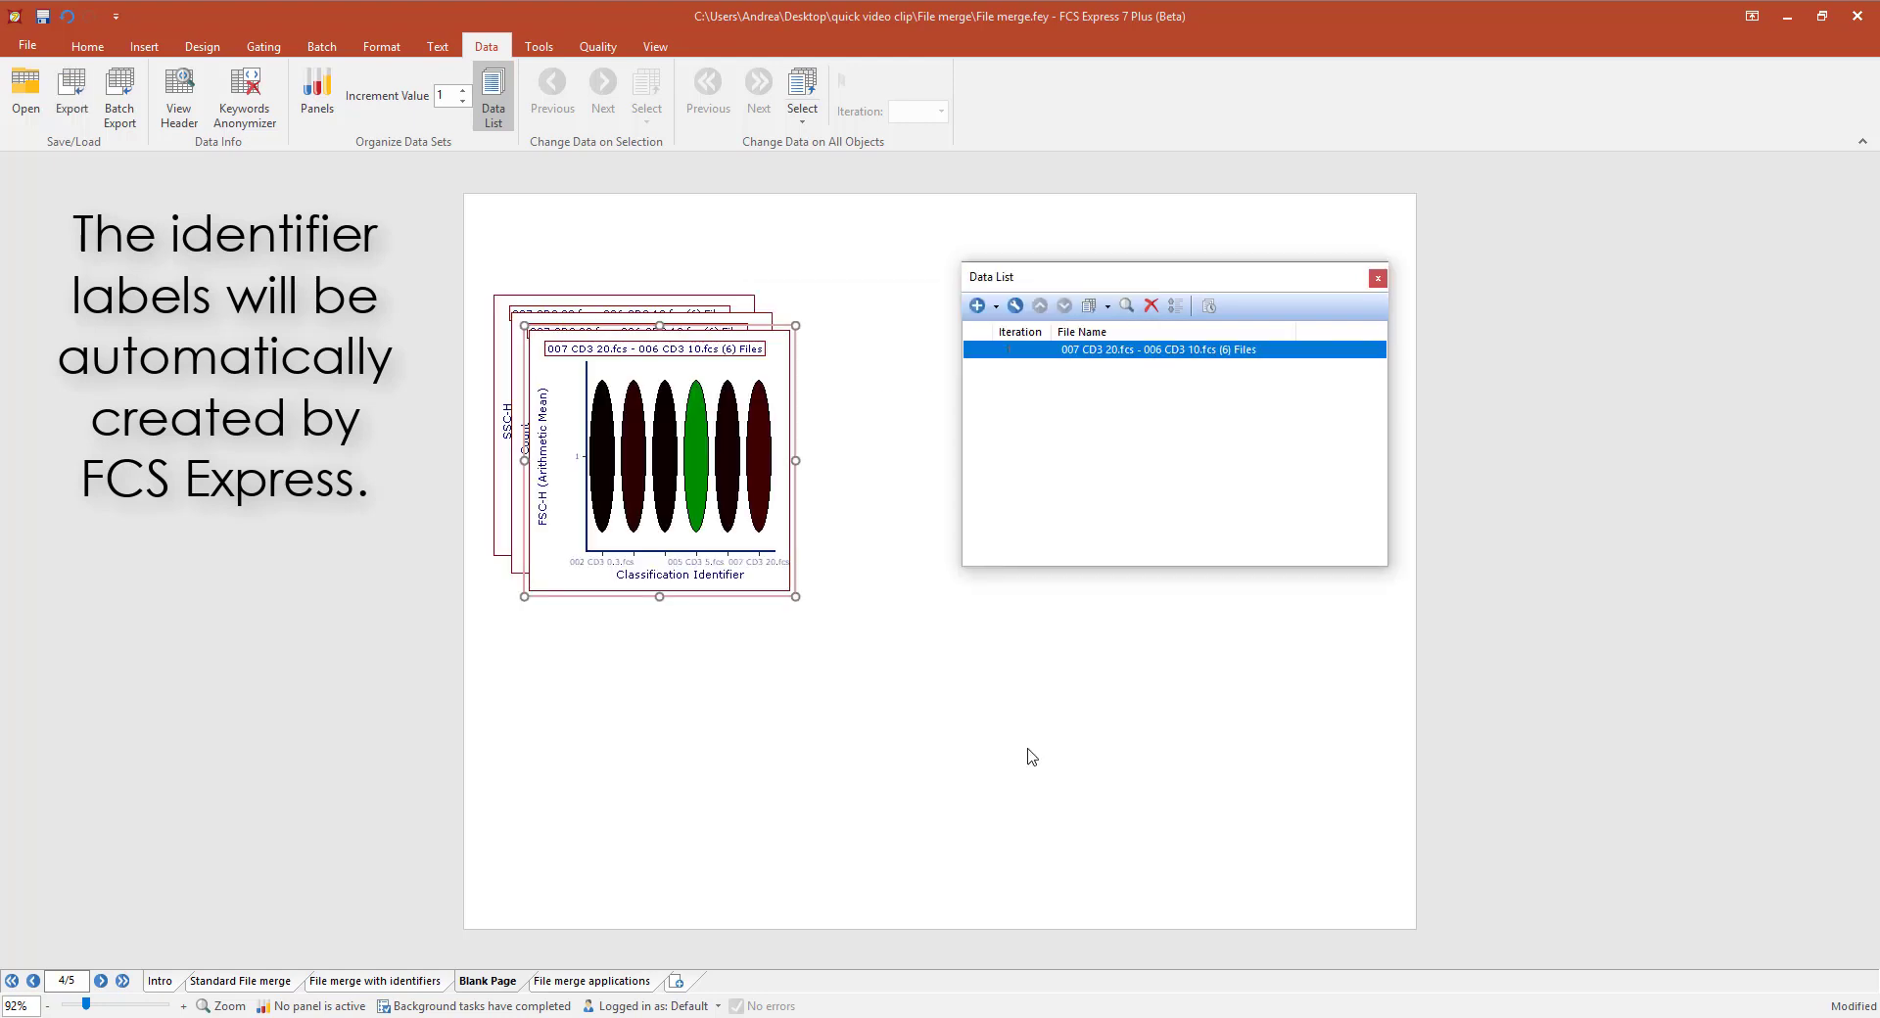
pyautogui.moveTo(1056, 284); pyautogui.dragTo(1490, 436)
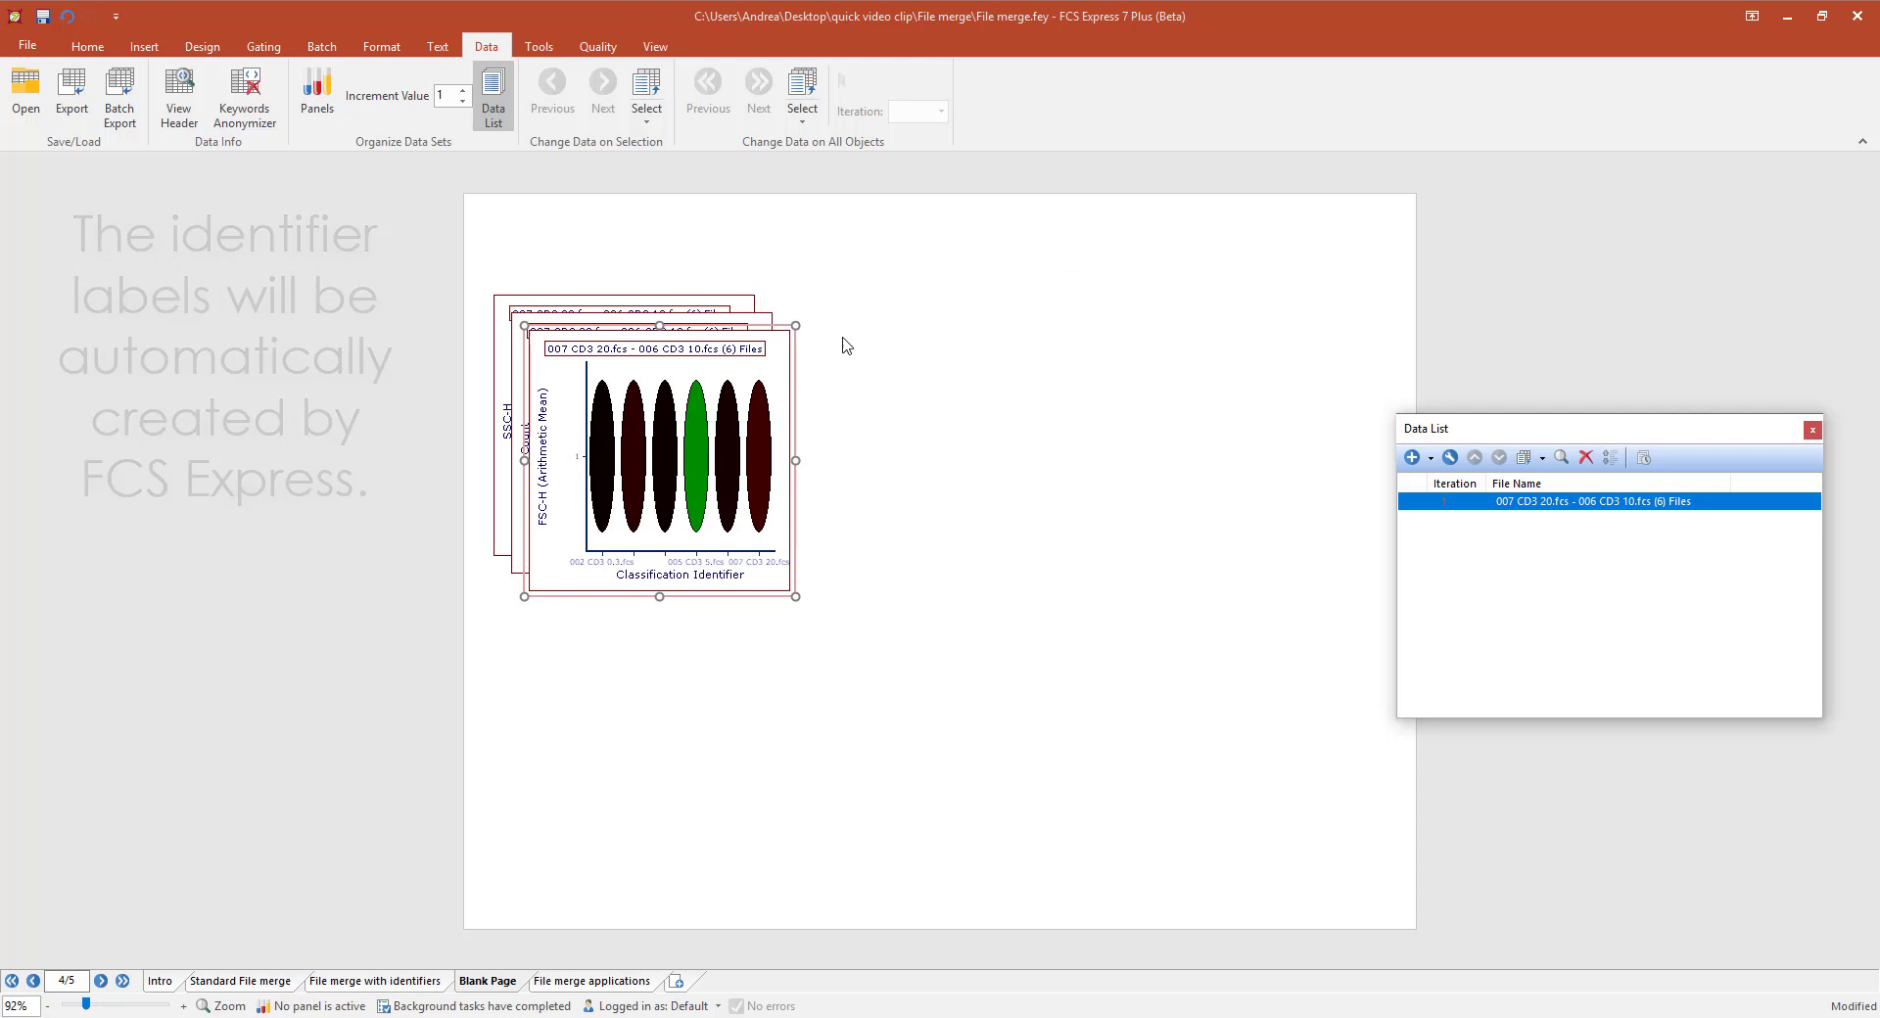
pyautogui.moveTo(735, 327); pyautogui.dragTo(977, 307)
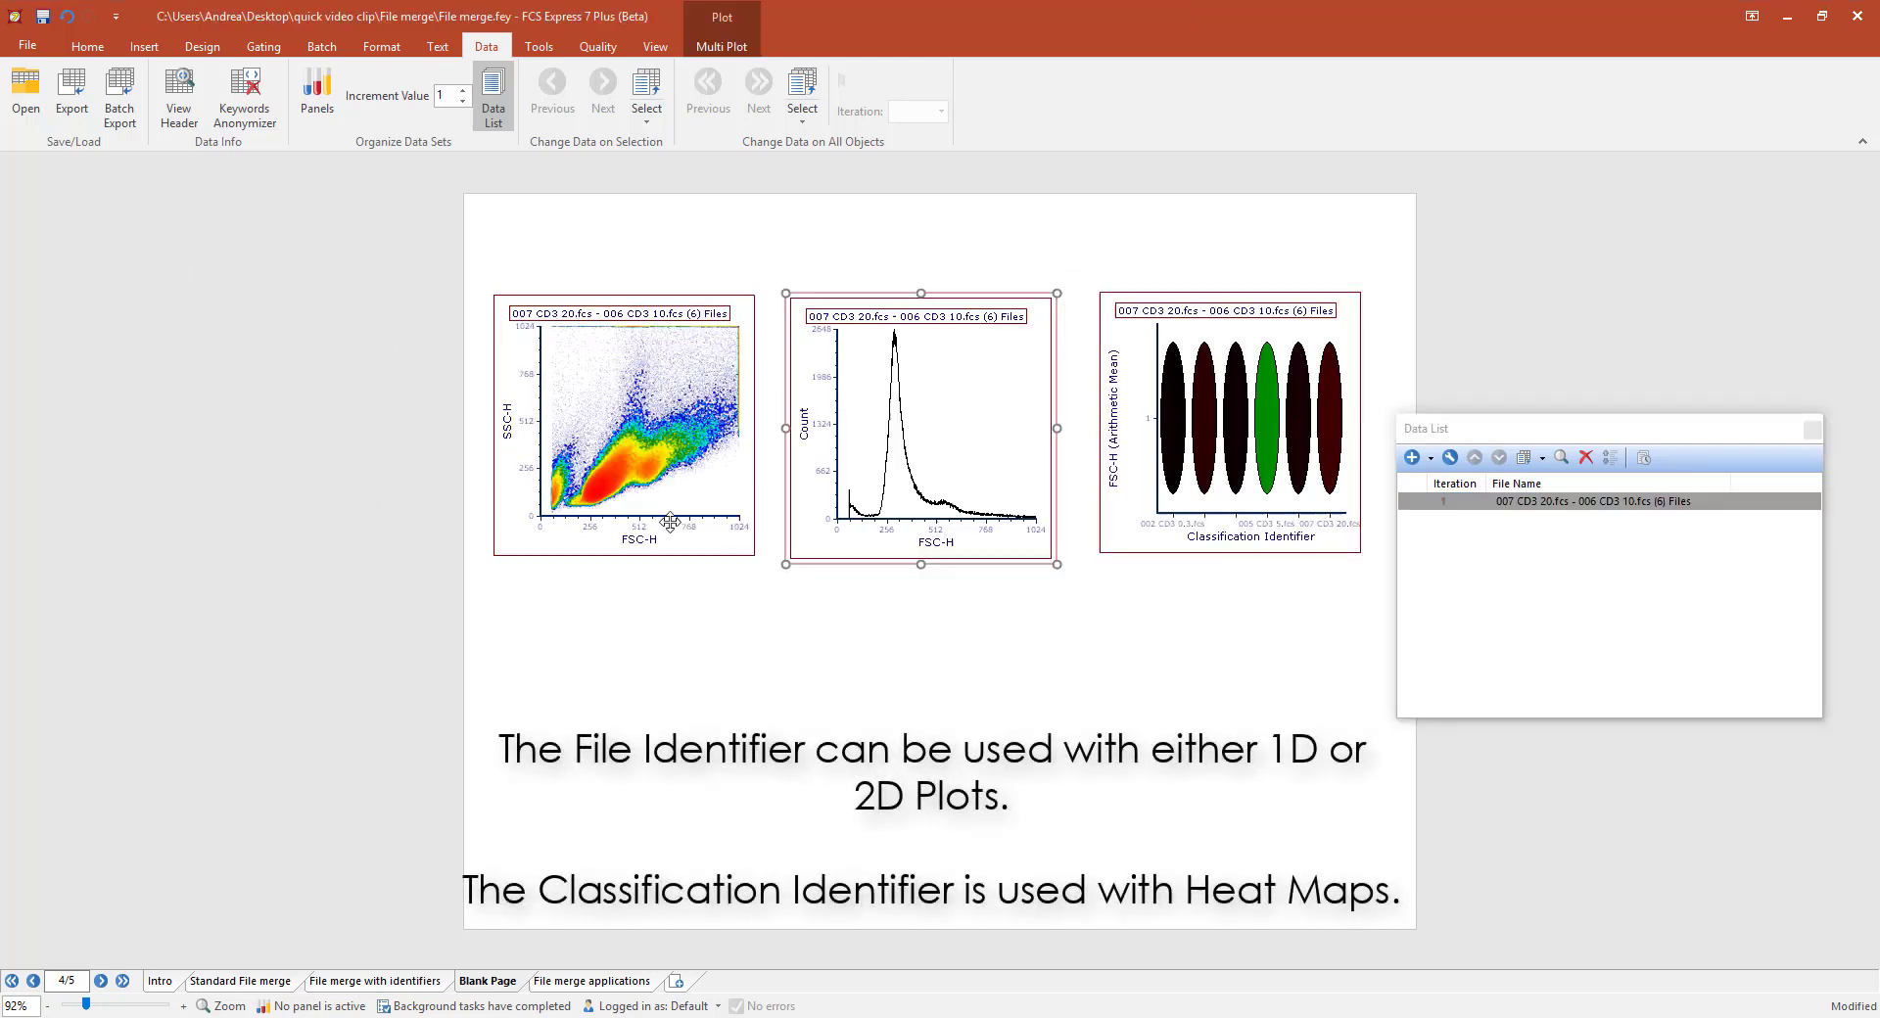
# - Change the dot plot's and histogram's X axis from FSC-H to File Identifier
pyautogui.click(640, 540)
pyautogui.click(661, 647)
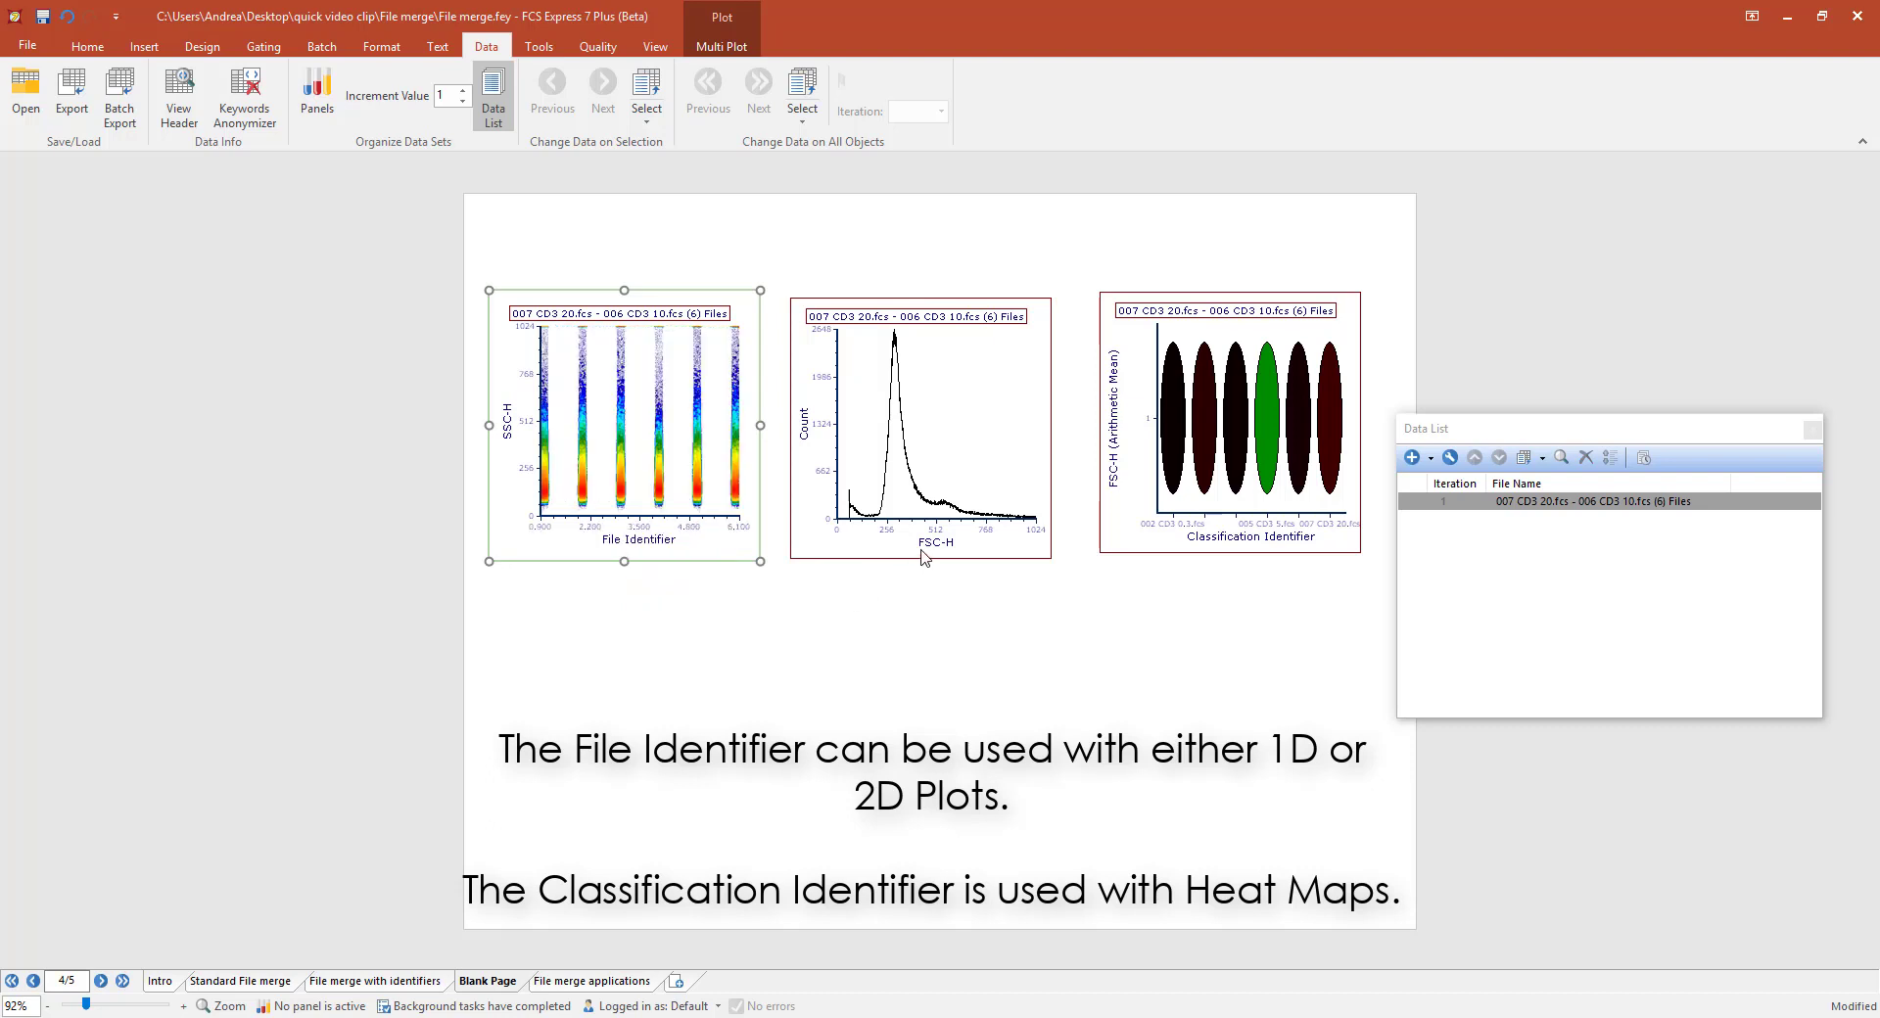
pyautogui.click(924, 559)
pyautogui.click(978, 647)
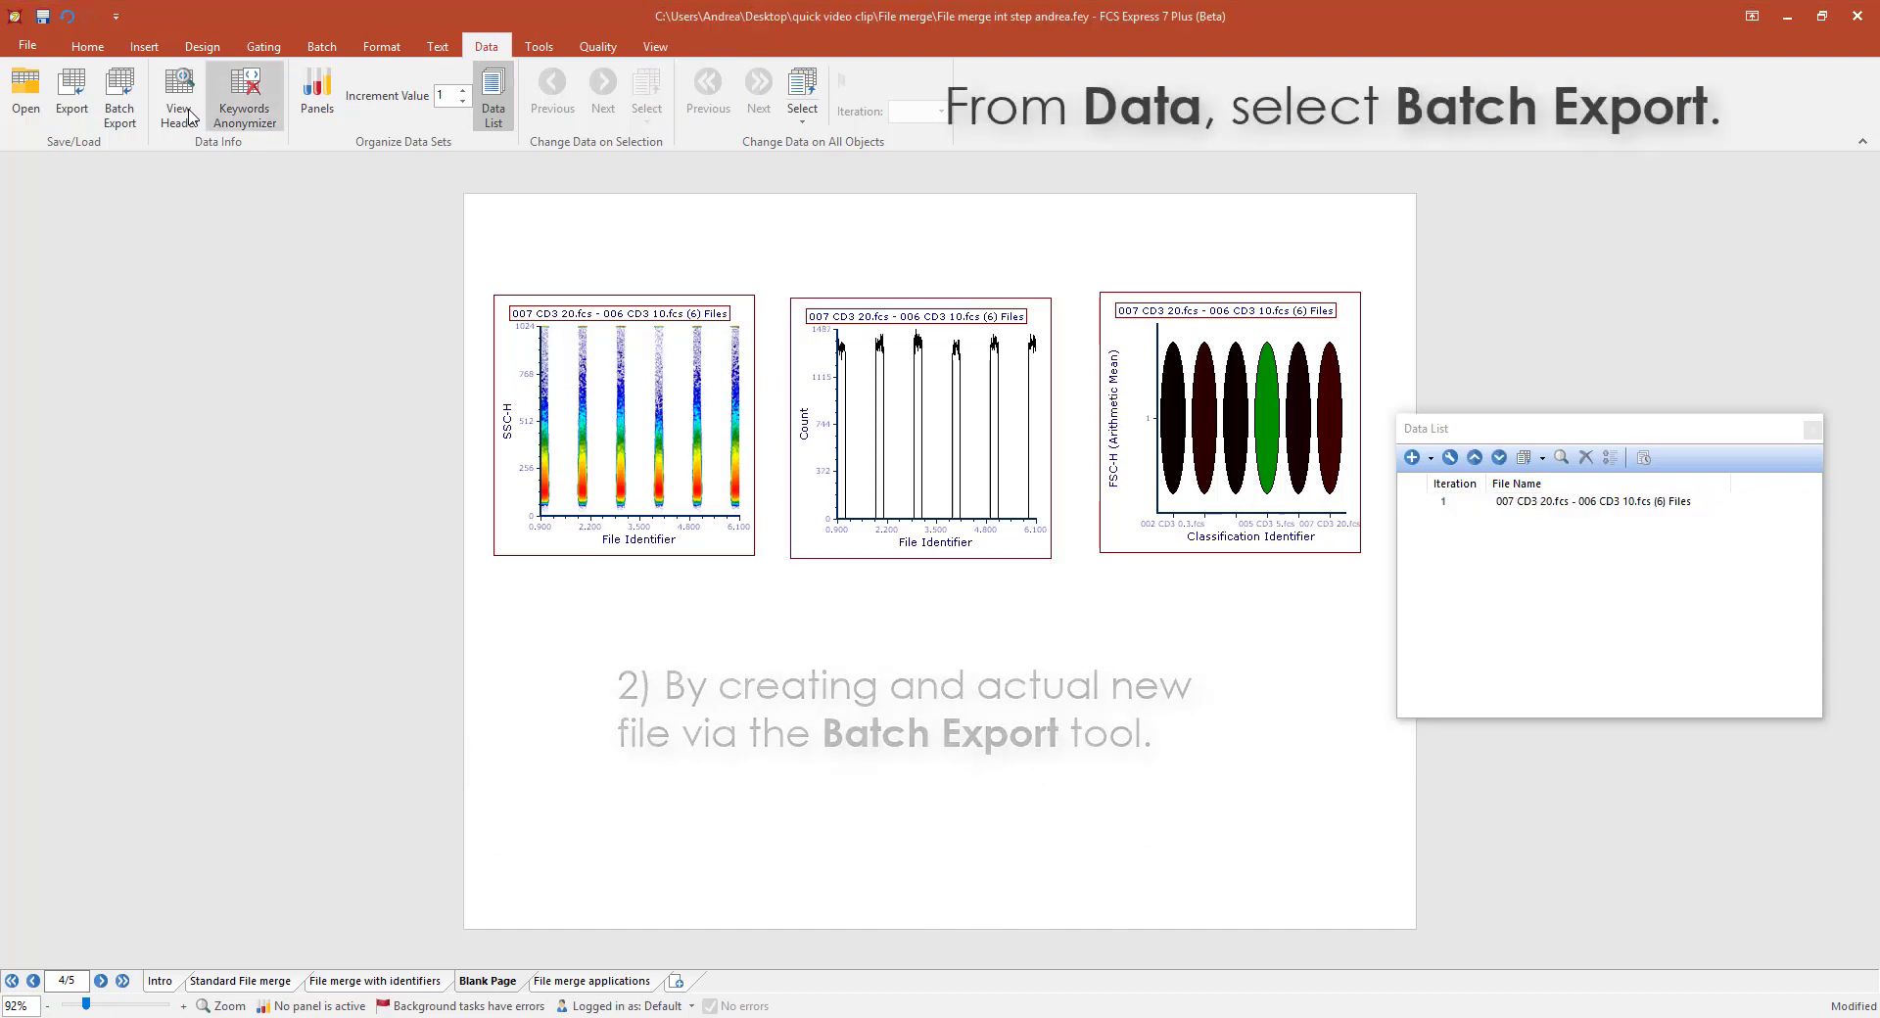
# - Add the six CD3 .fcs files, 002 through 007, to a new Batch Export
pyautogui.click(119, 98)
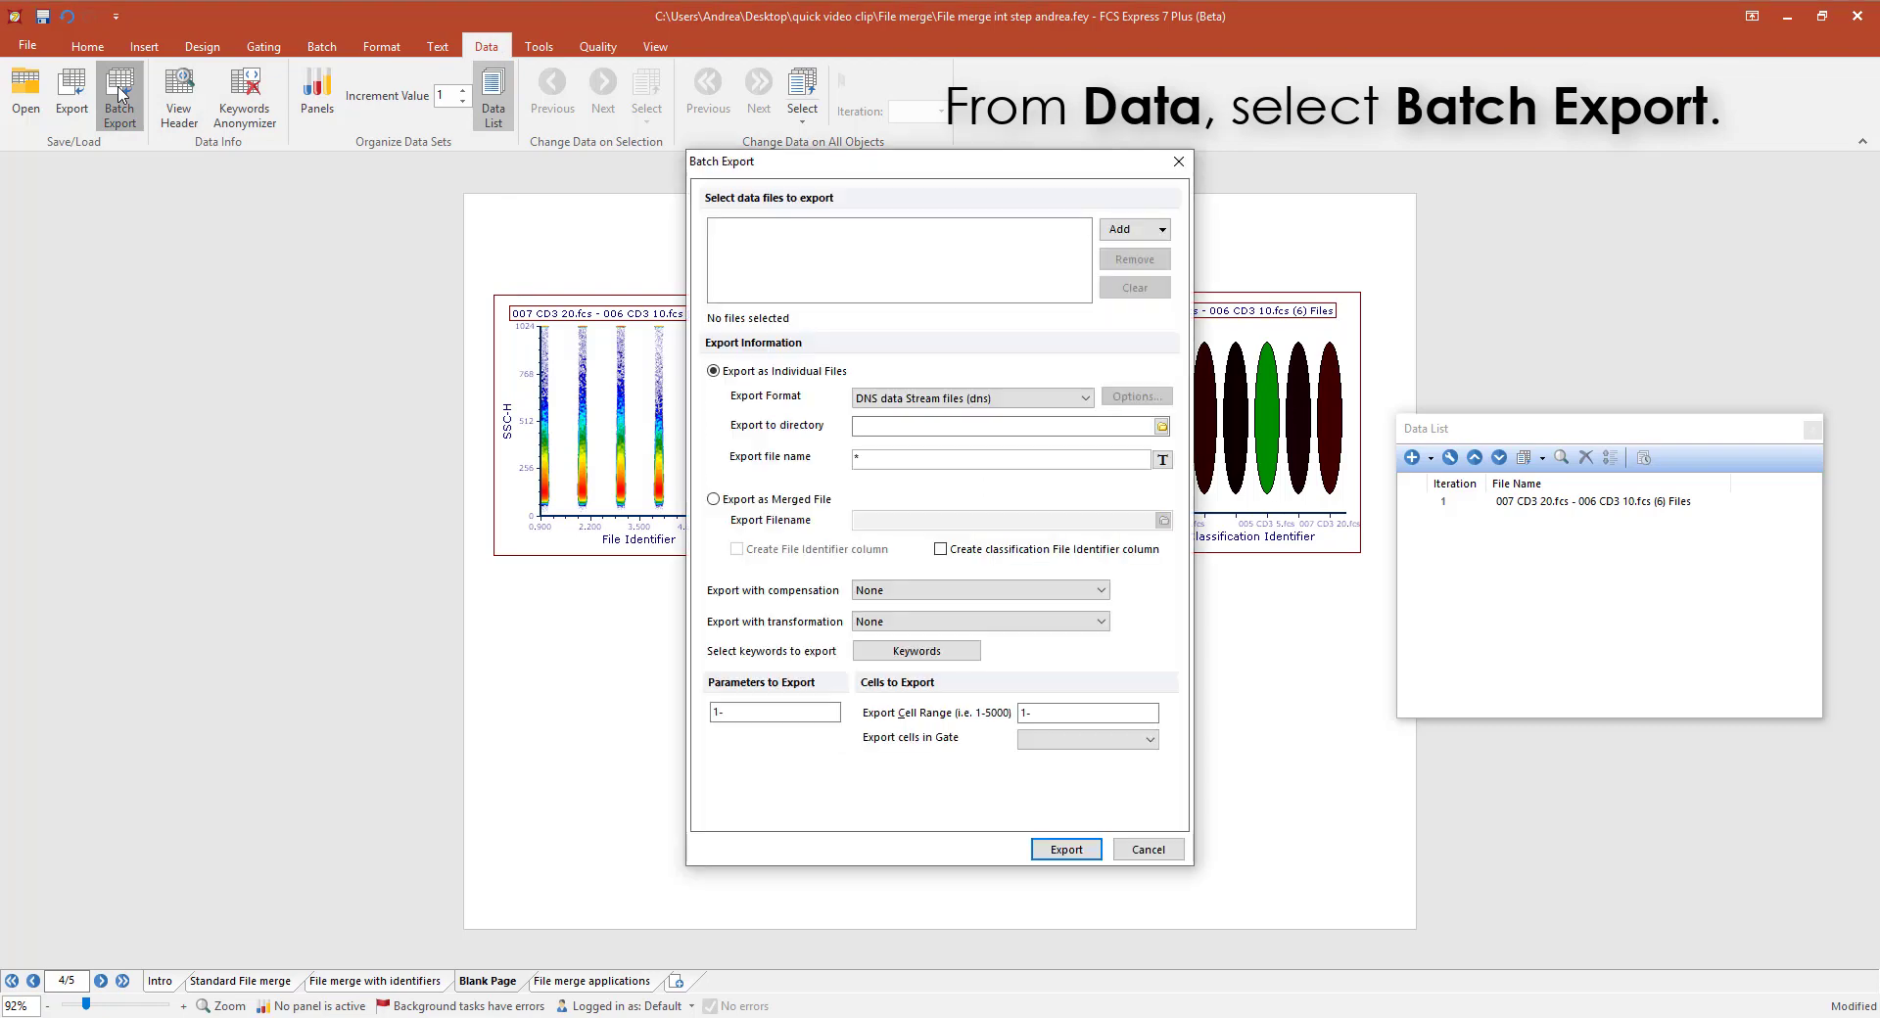
pyautogui.click(1136, 227)
pyautogui.click(1178, 256)
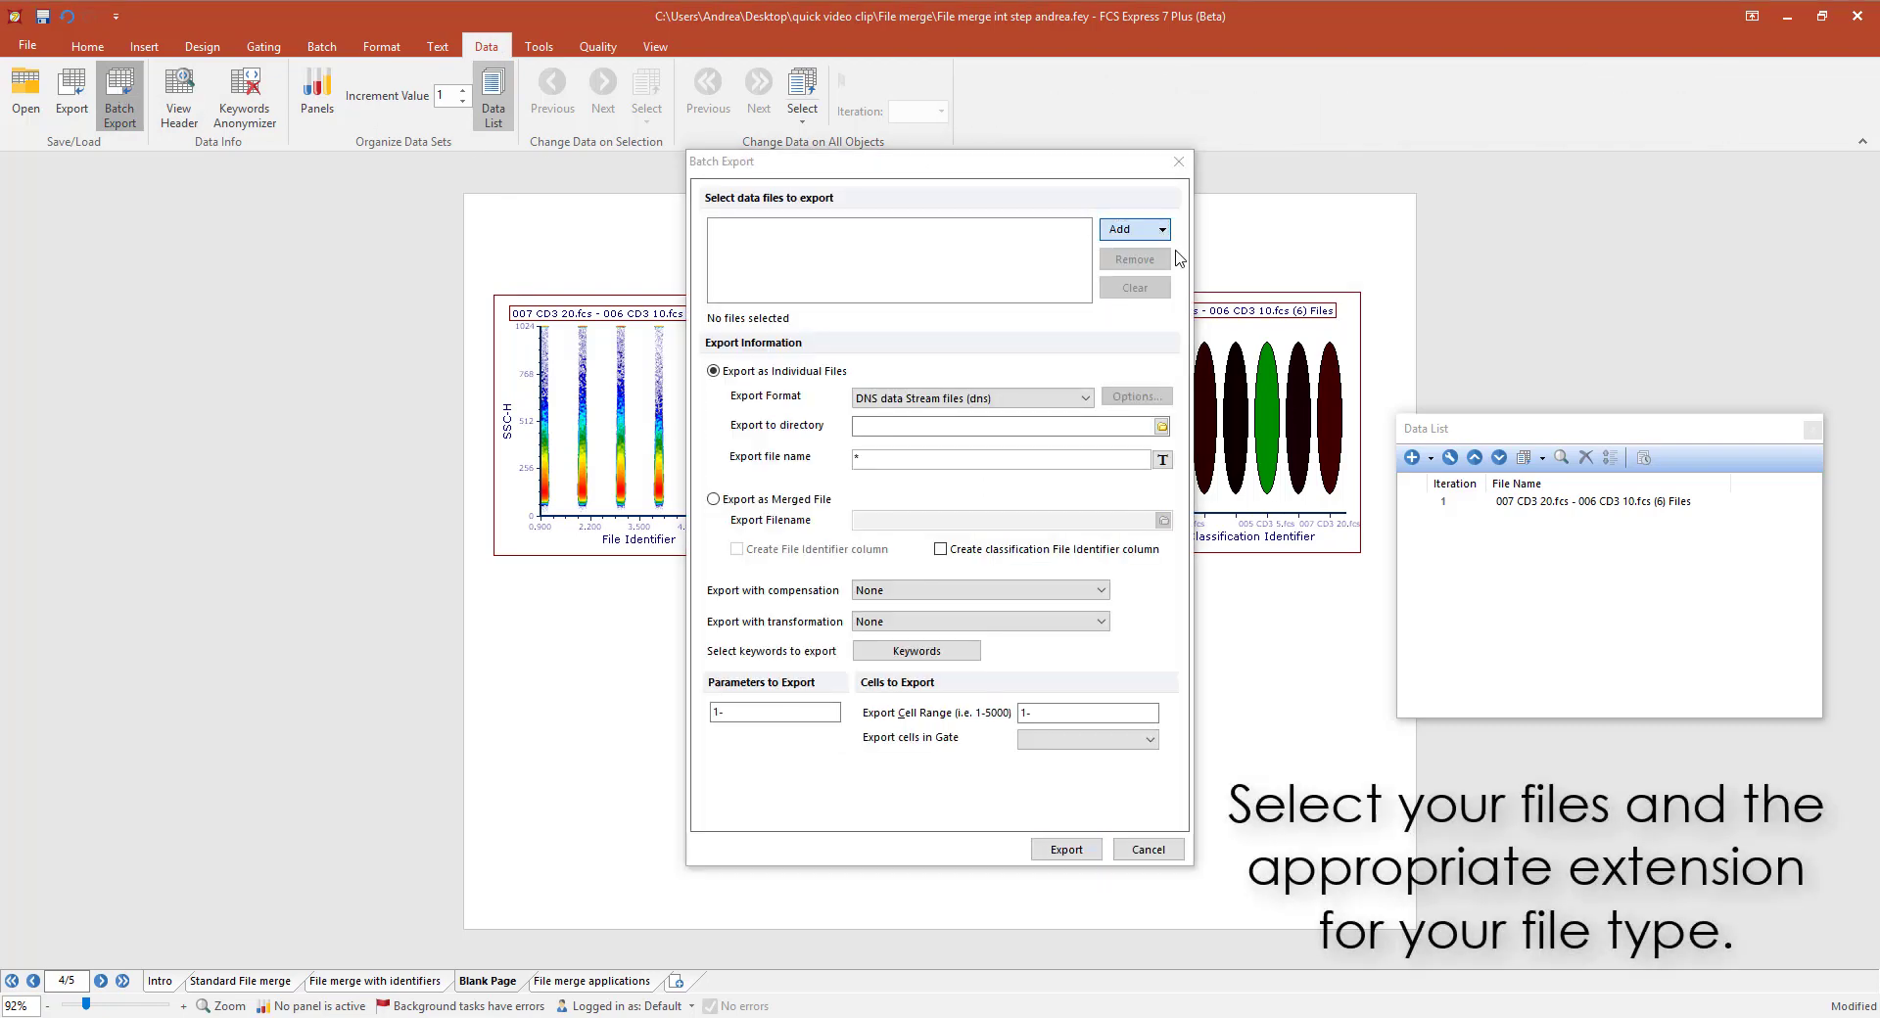
pyautogui.click(458, 454)
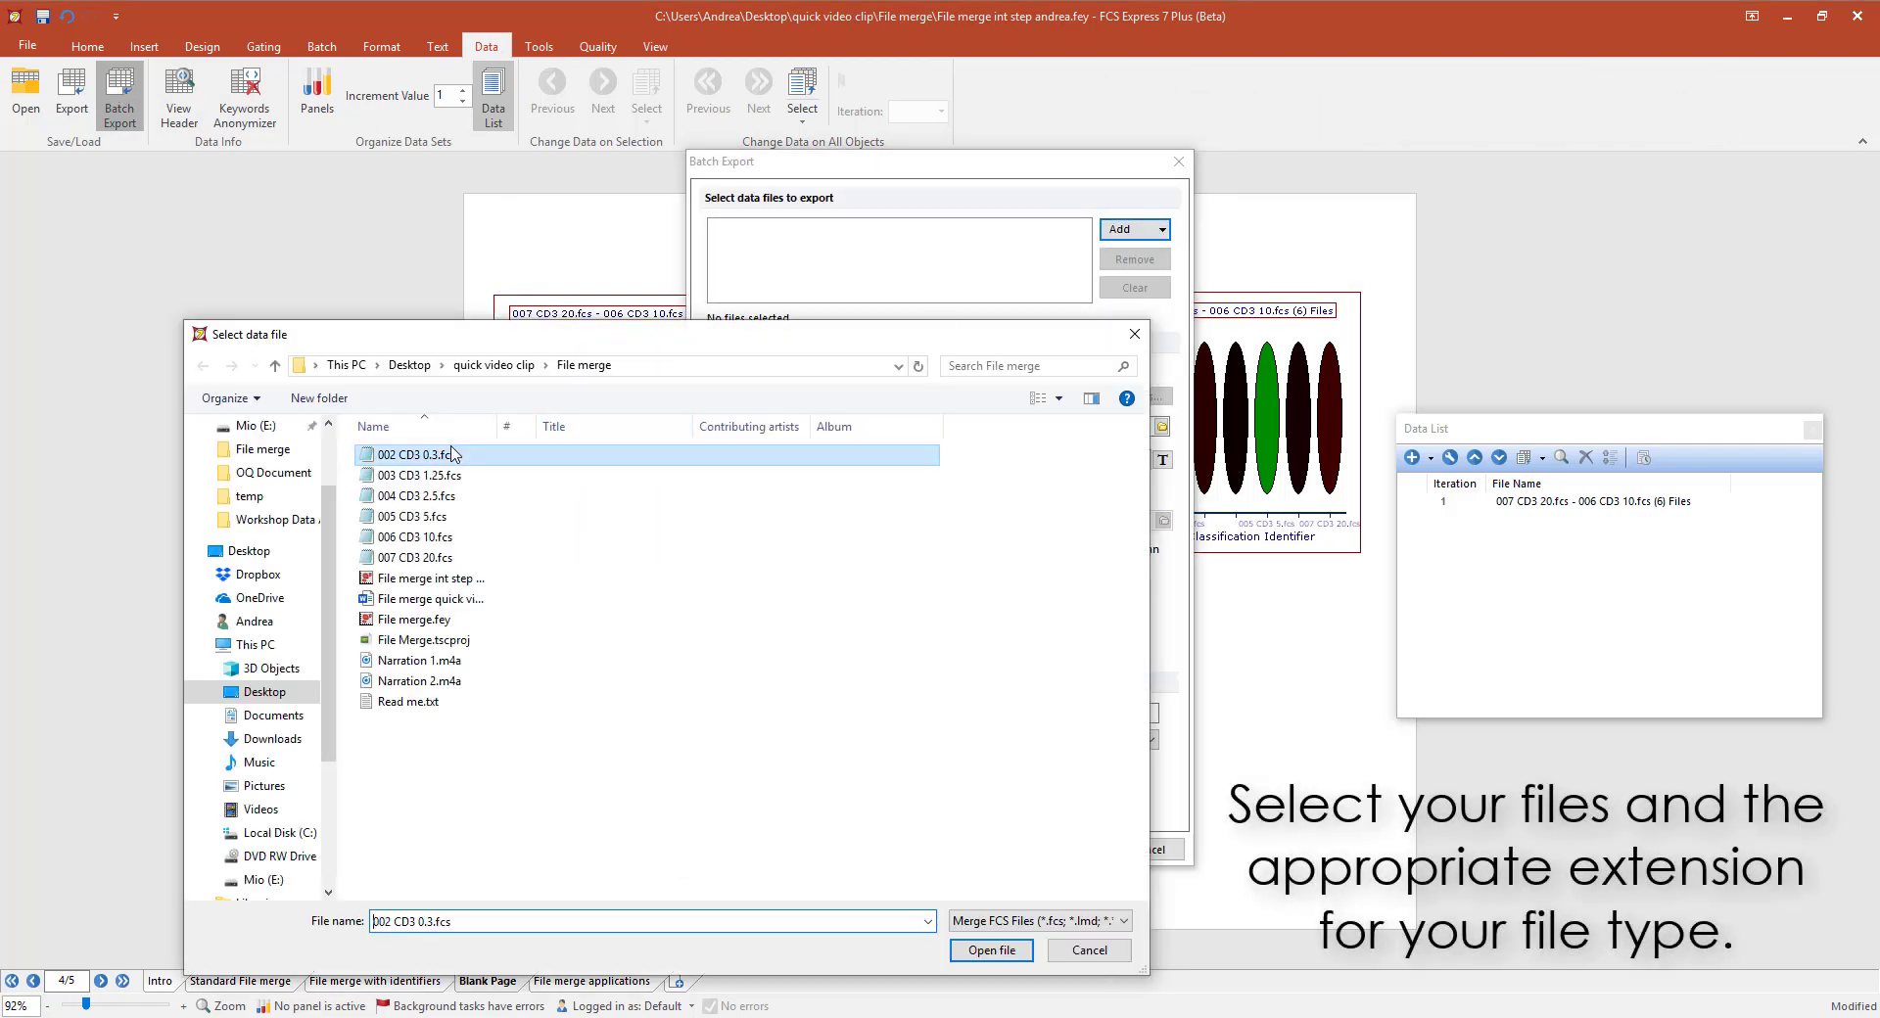
pyautogui.keyDown('shift'); pyautogui.click(447, 557); pyautogui.keyUp('shift')
pyautogui.click(1113, 920)
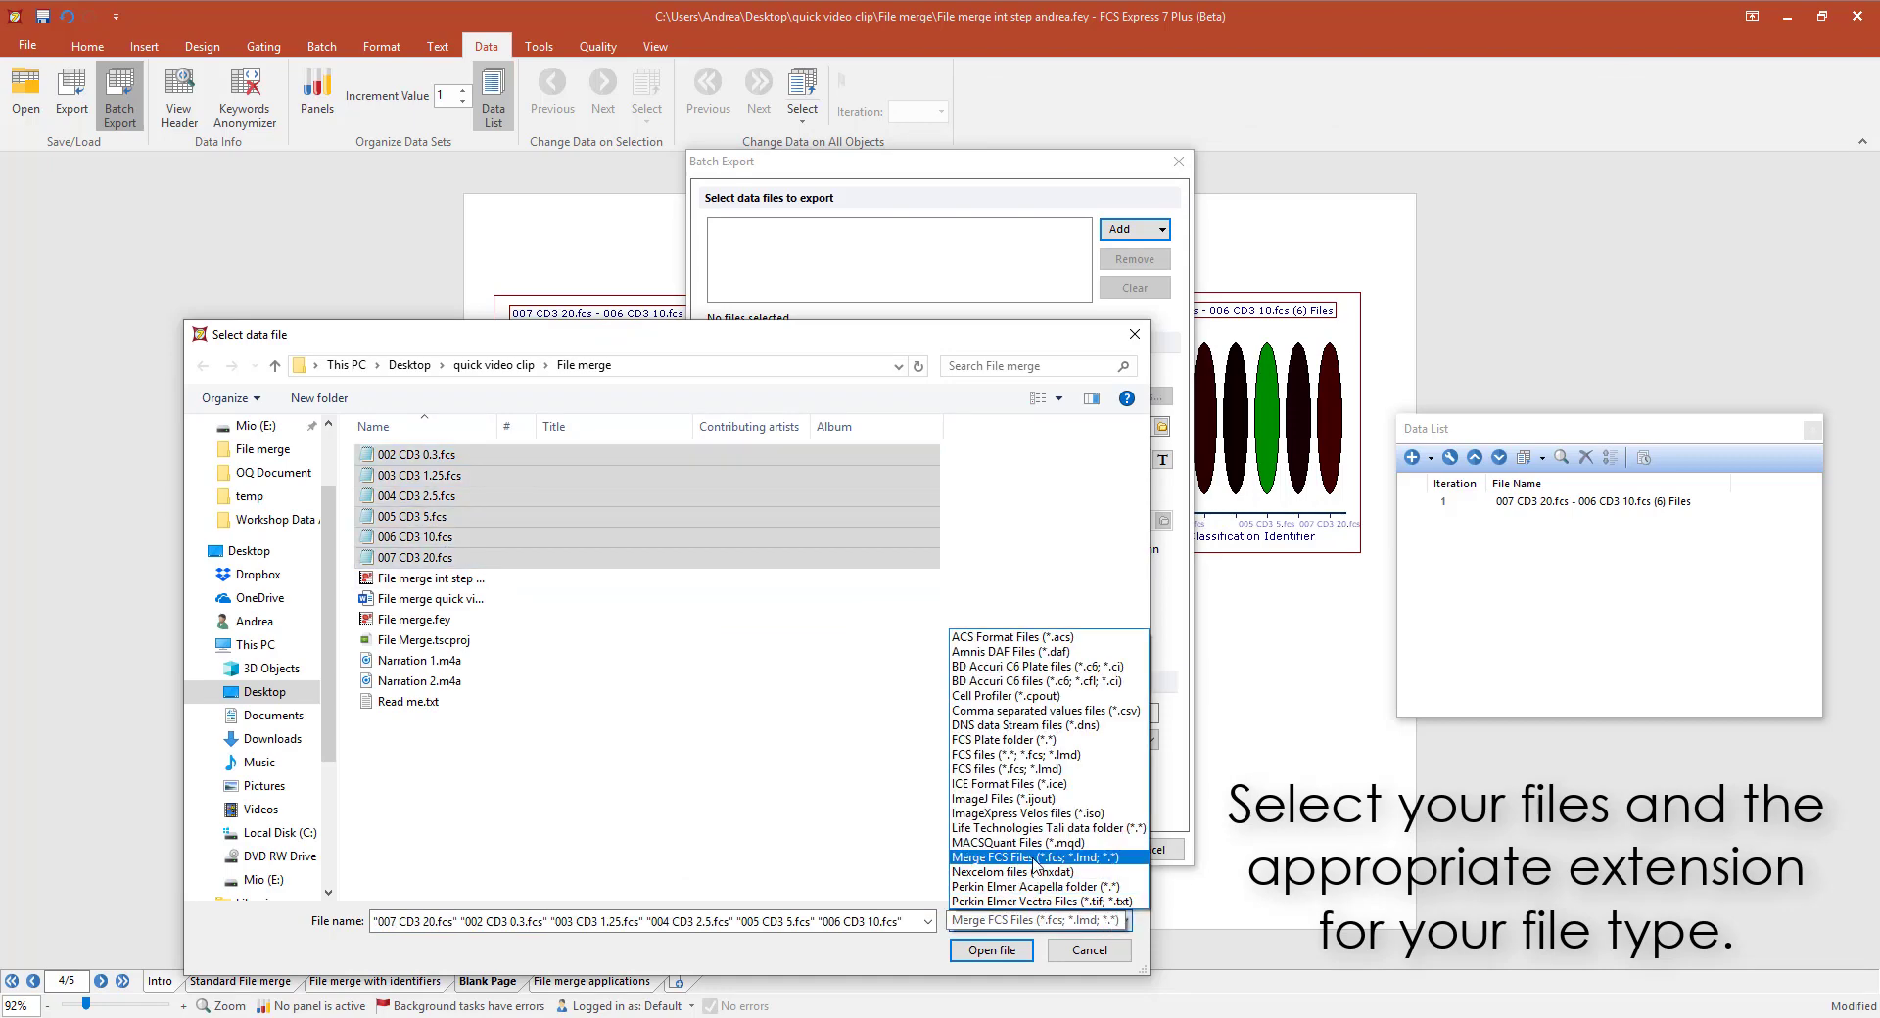
pyautogui.click(1000, 756)
pyautogui.click(1028, 948)
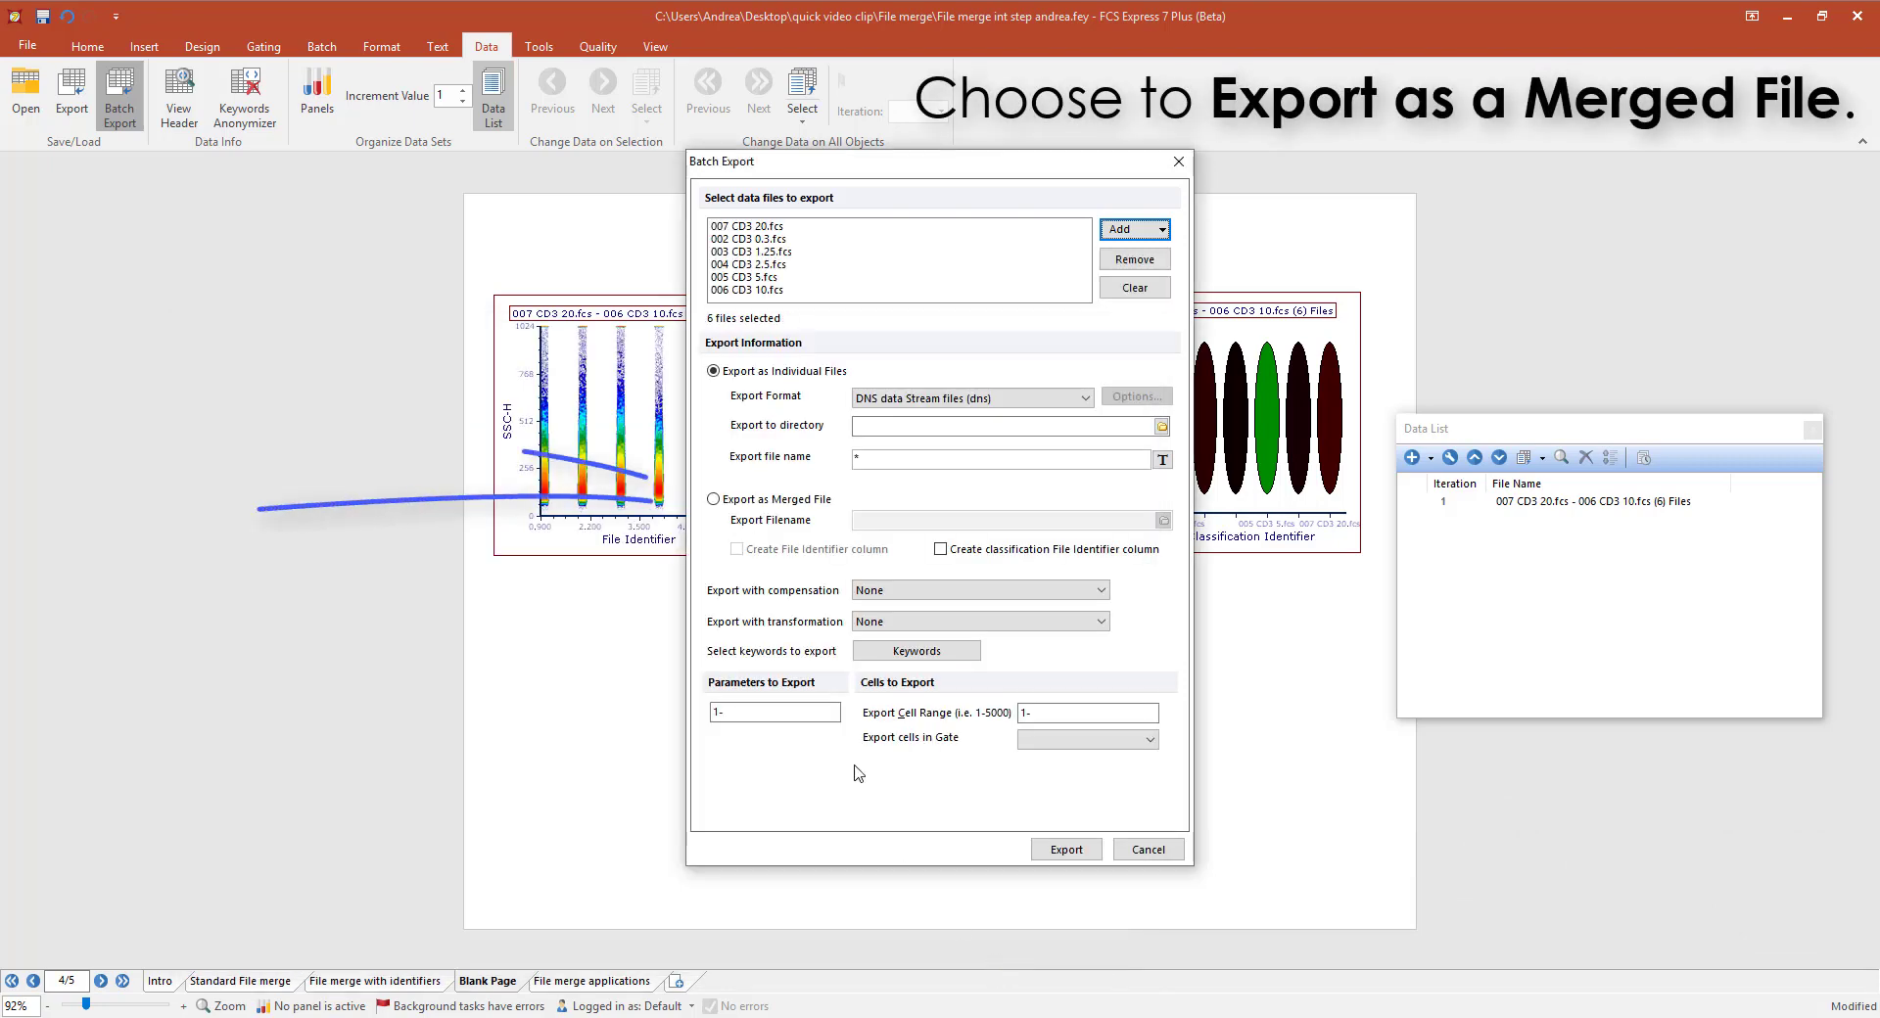
# - Export as one merged DNS data stream file named 'merge file' in the File merge folder
pyautogui.click(731, 503)
pyautogui.click(1163, 520)
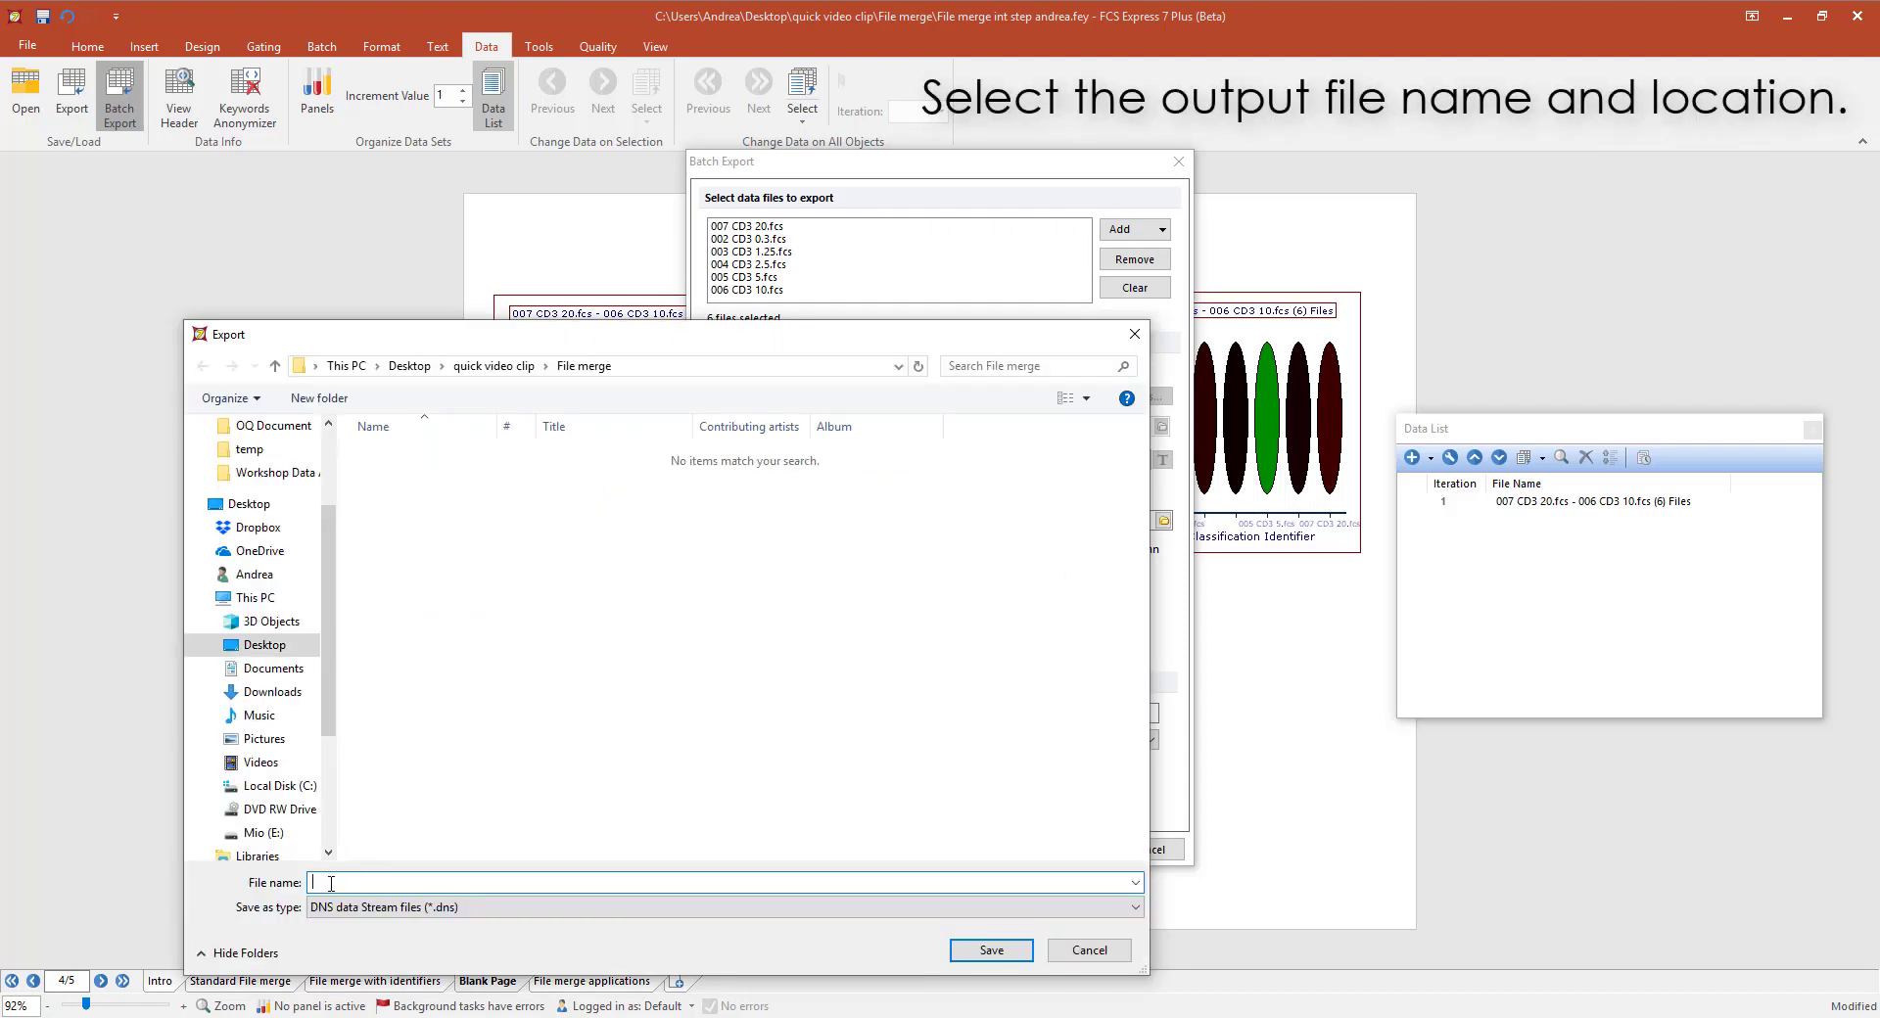
pyautogui.write('merge')
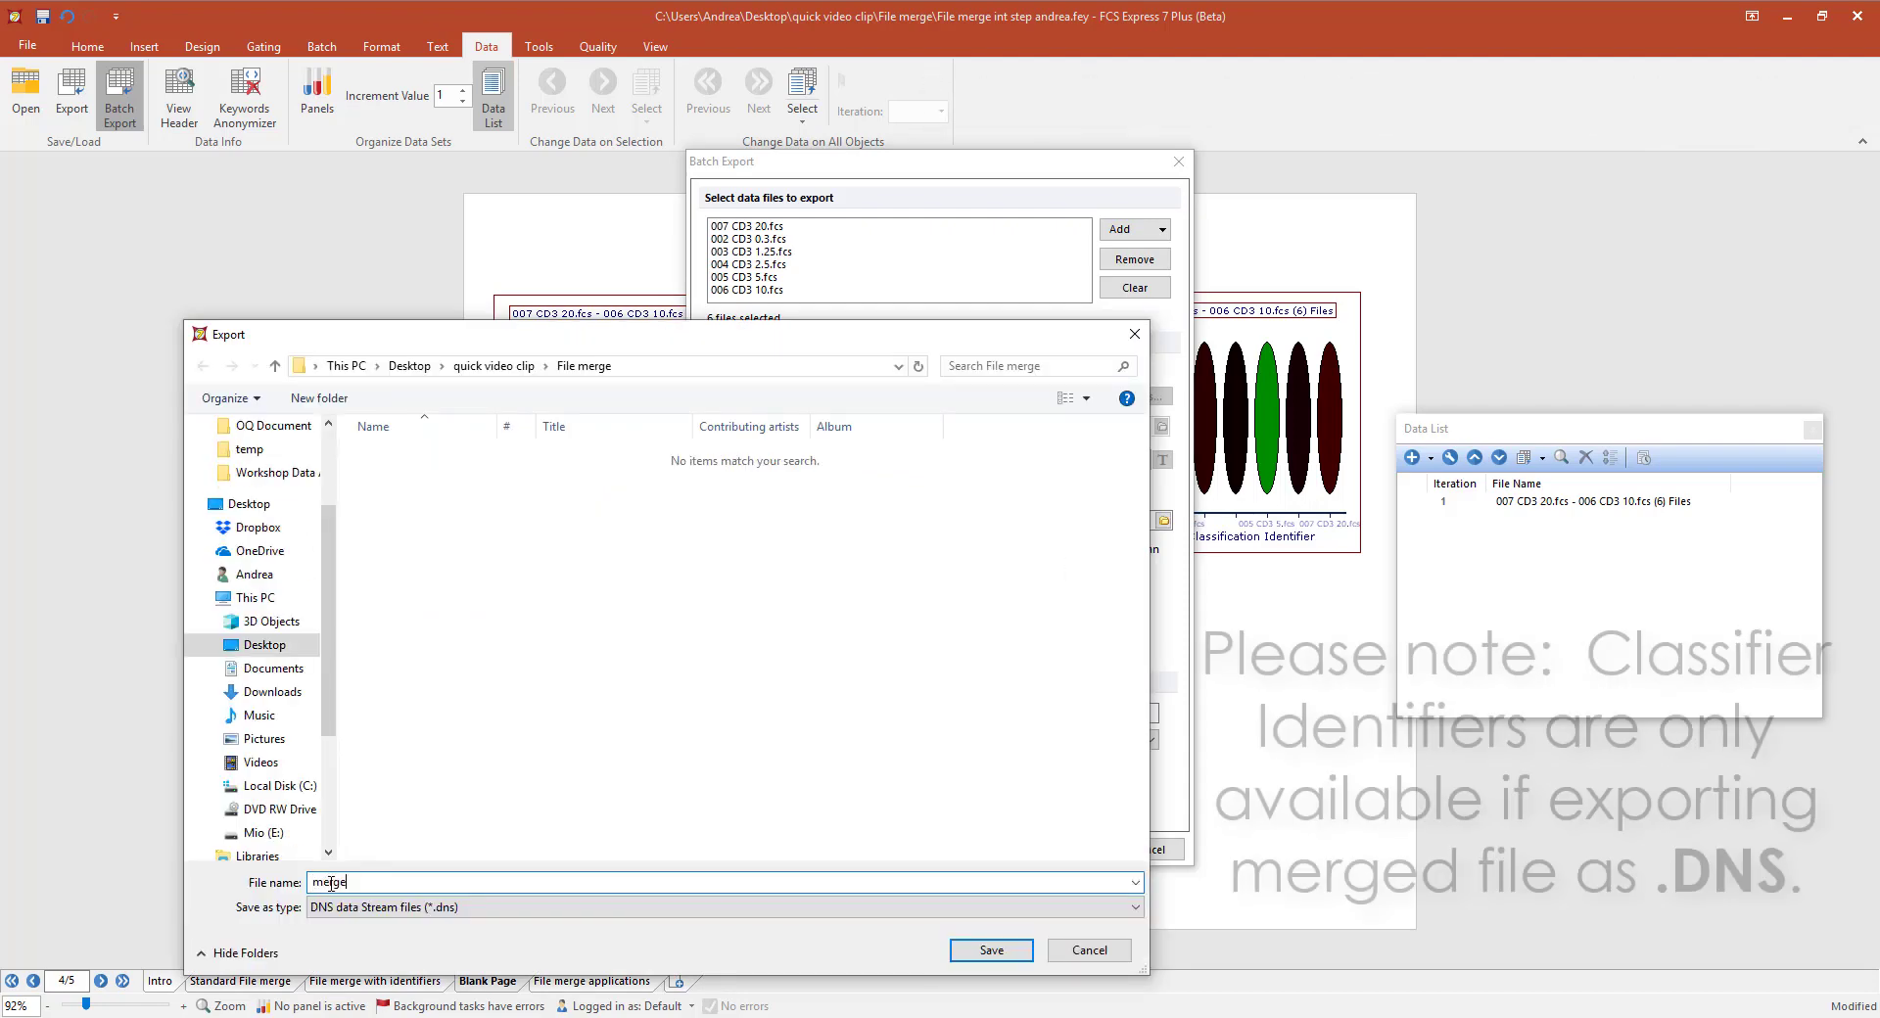
pyautogui.write(' file')
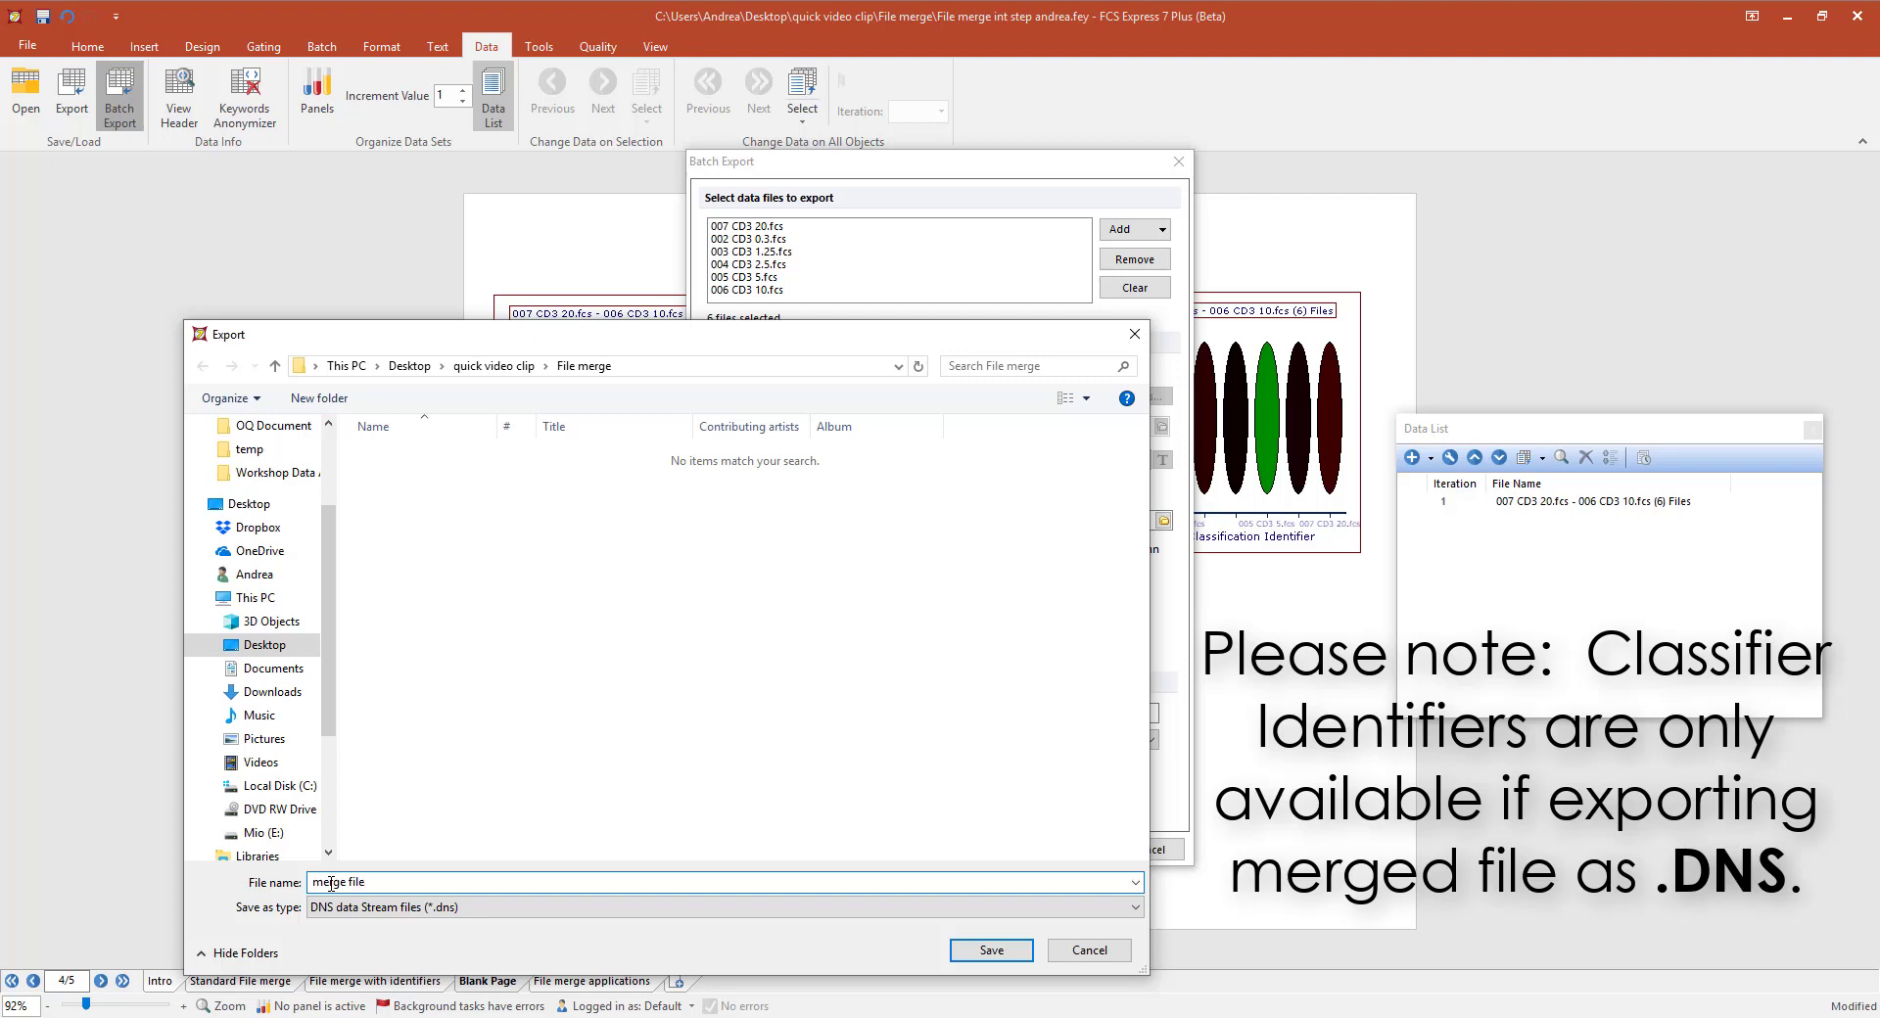
pyautogui.click(559, 909)
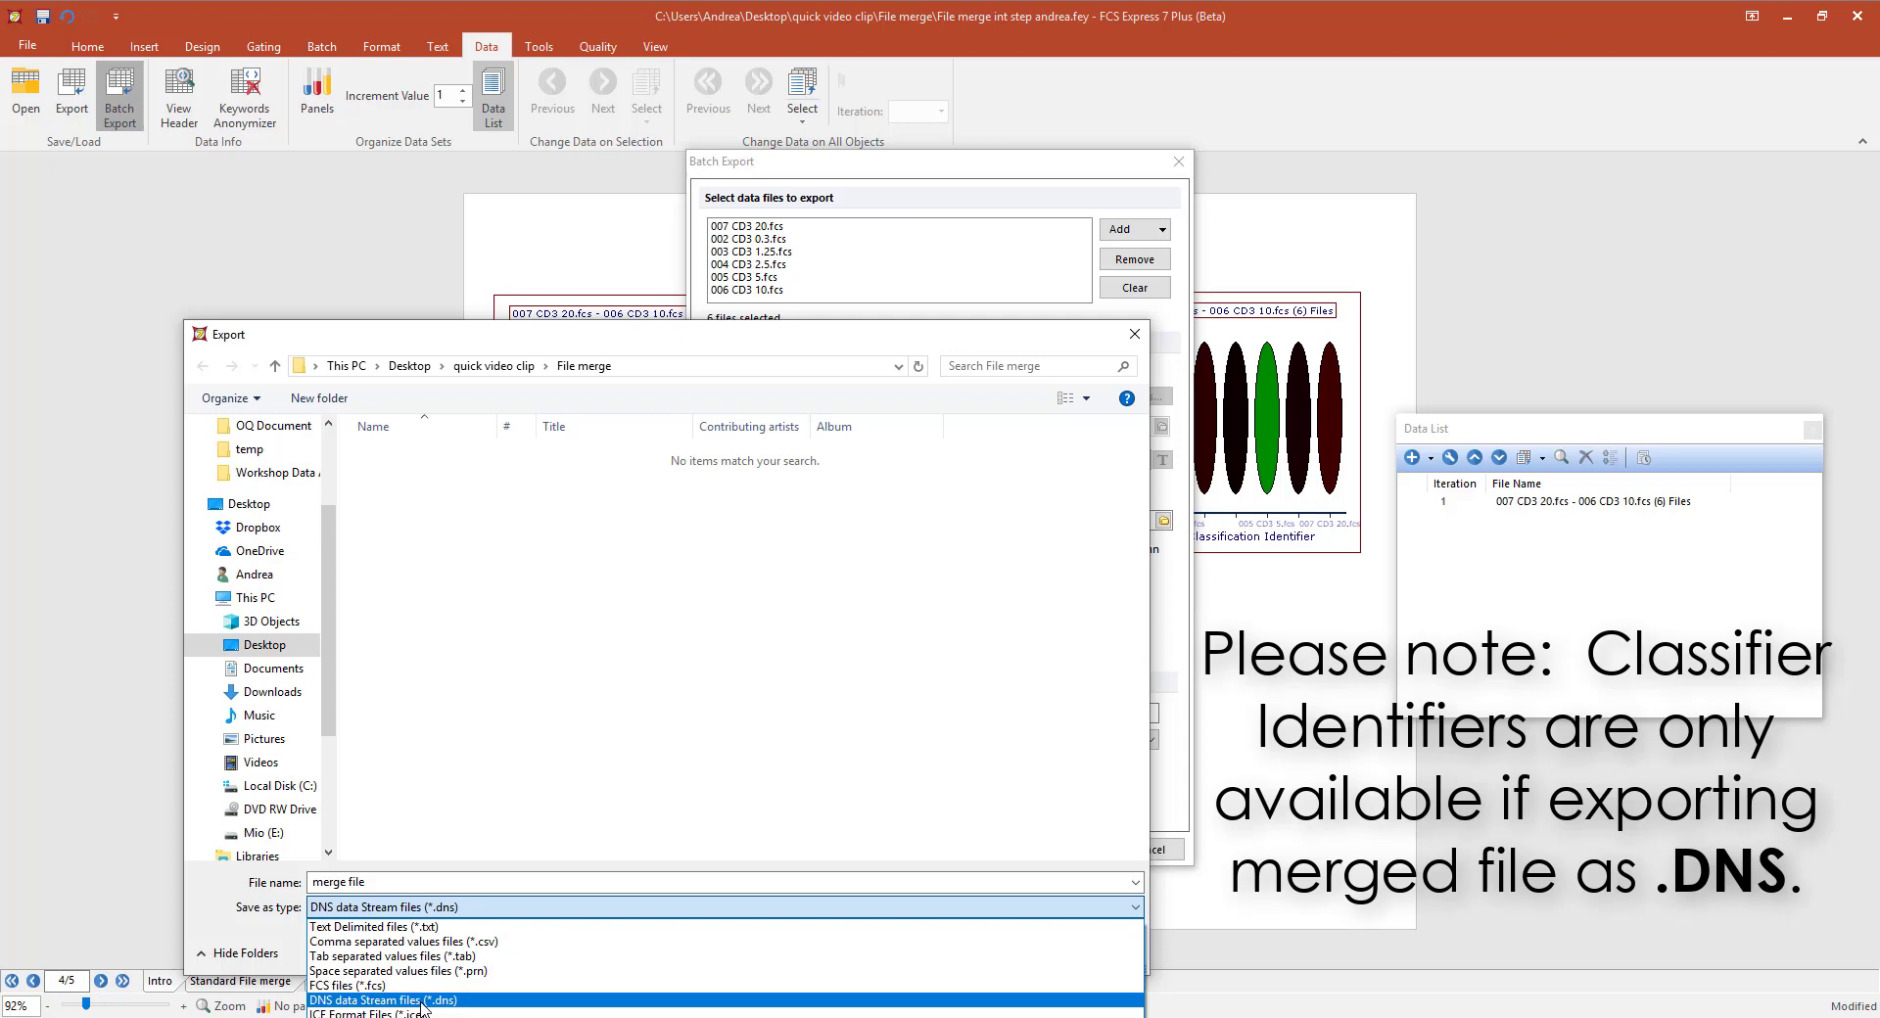
pyautogui.click(358, 986)
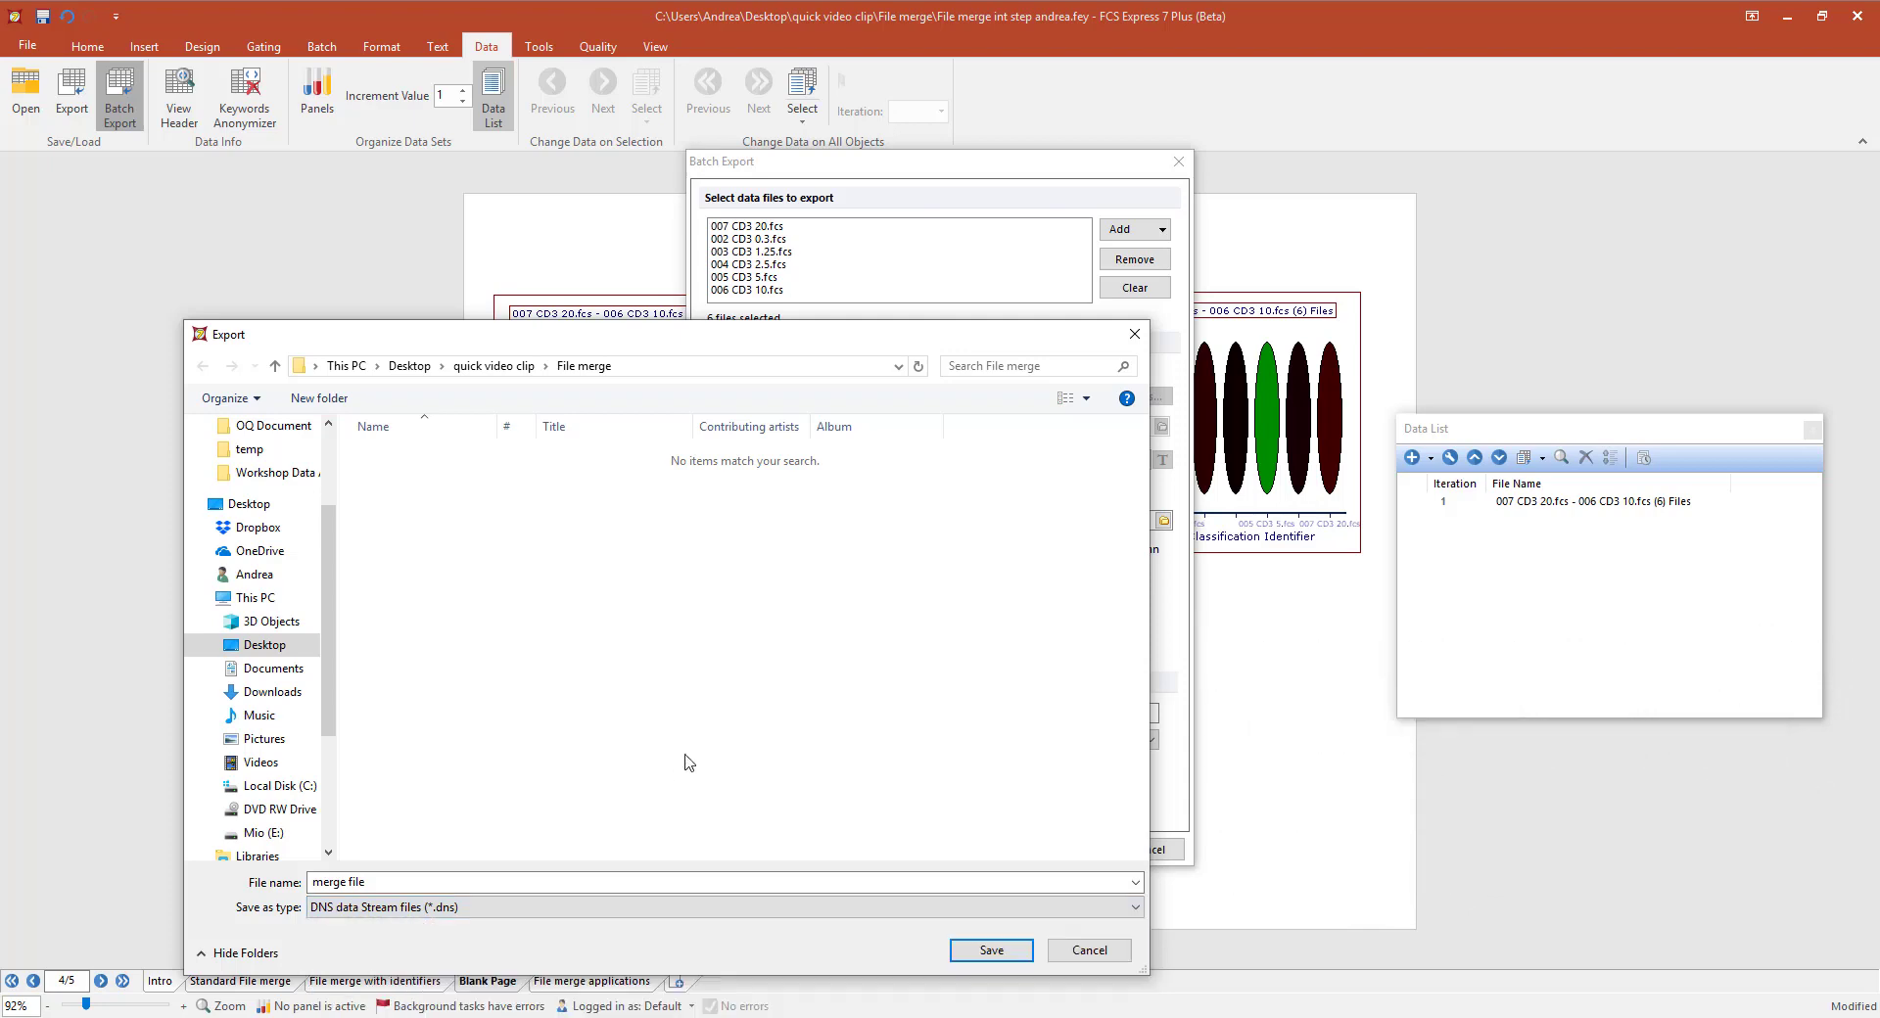
pyautogui.click(992, 946)
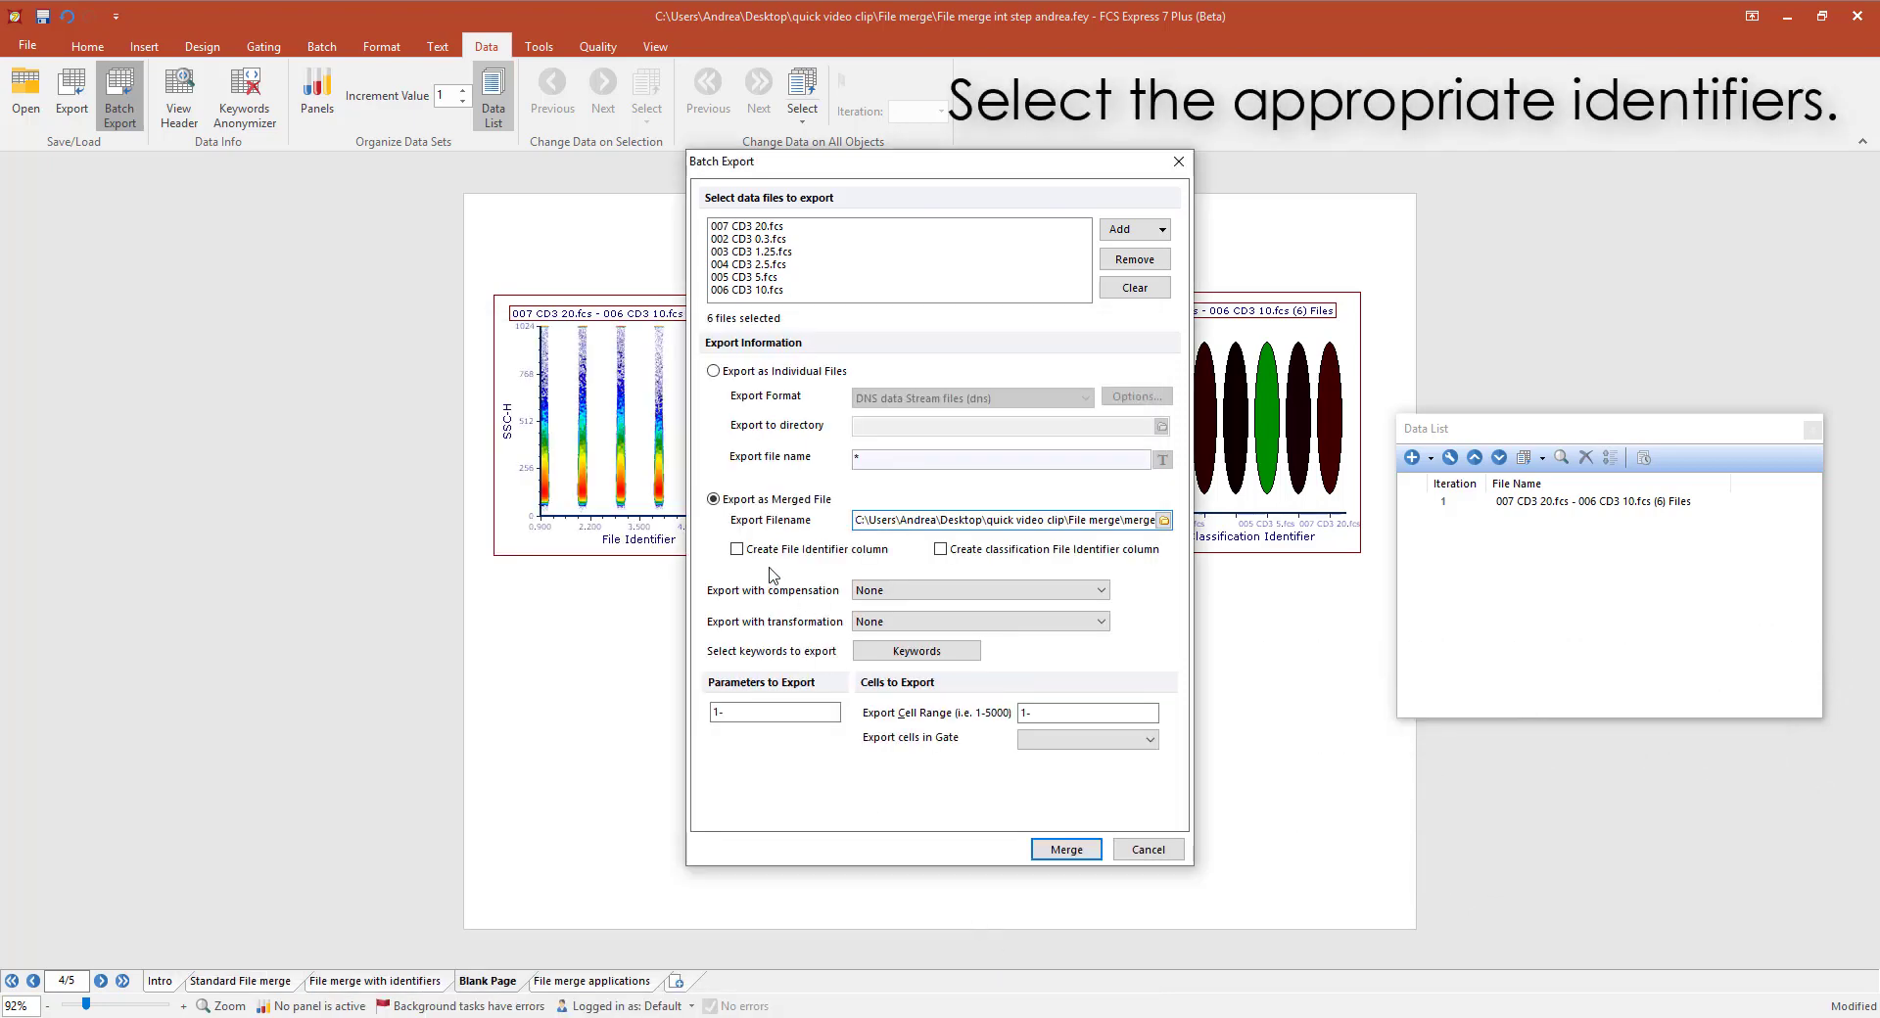
# - Enable the File Identifier column and set export compensation to Default
pyautogui.click(737, 549)
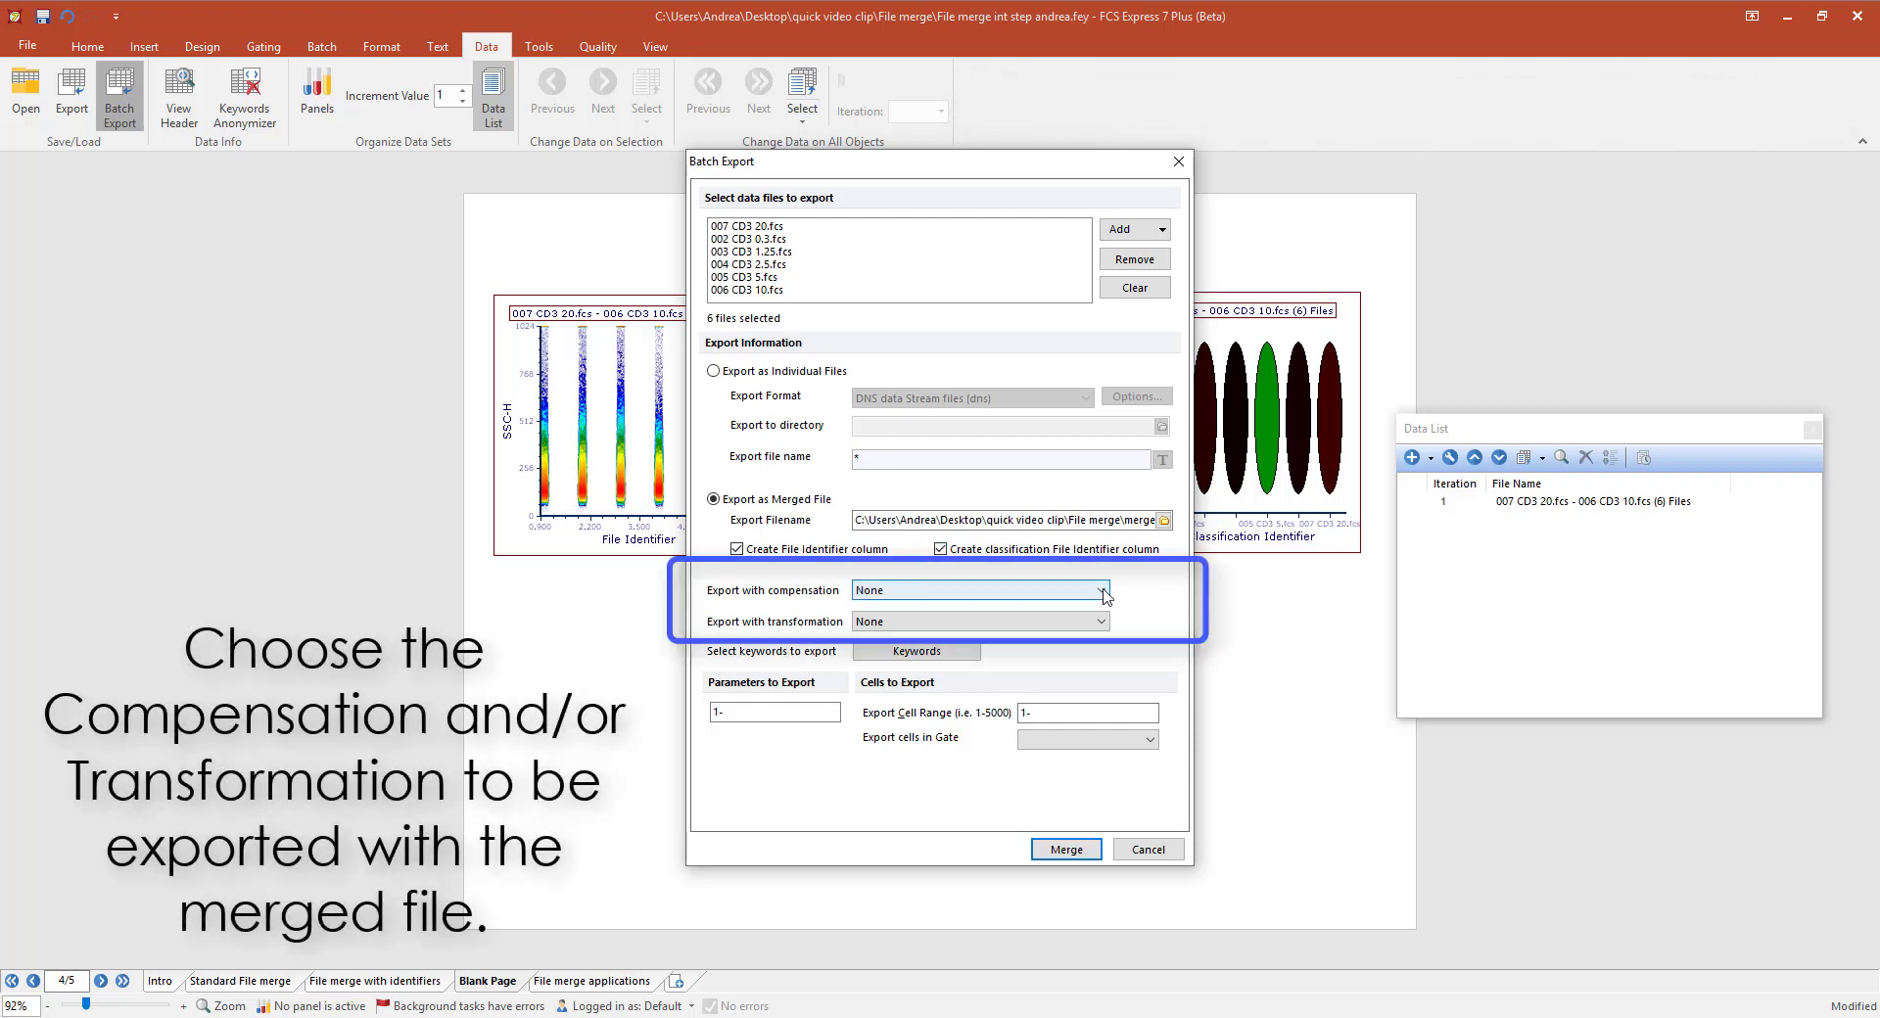
pyautogui.click(1103, 592)
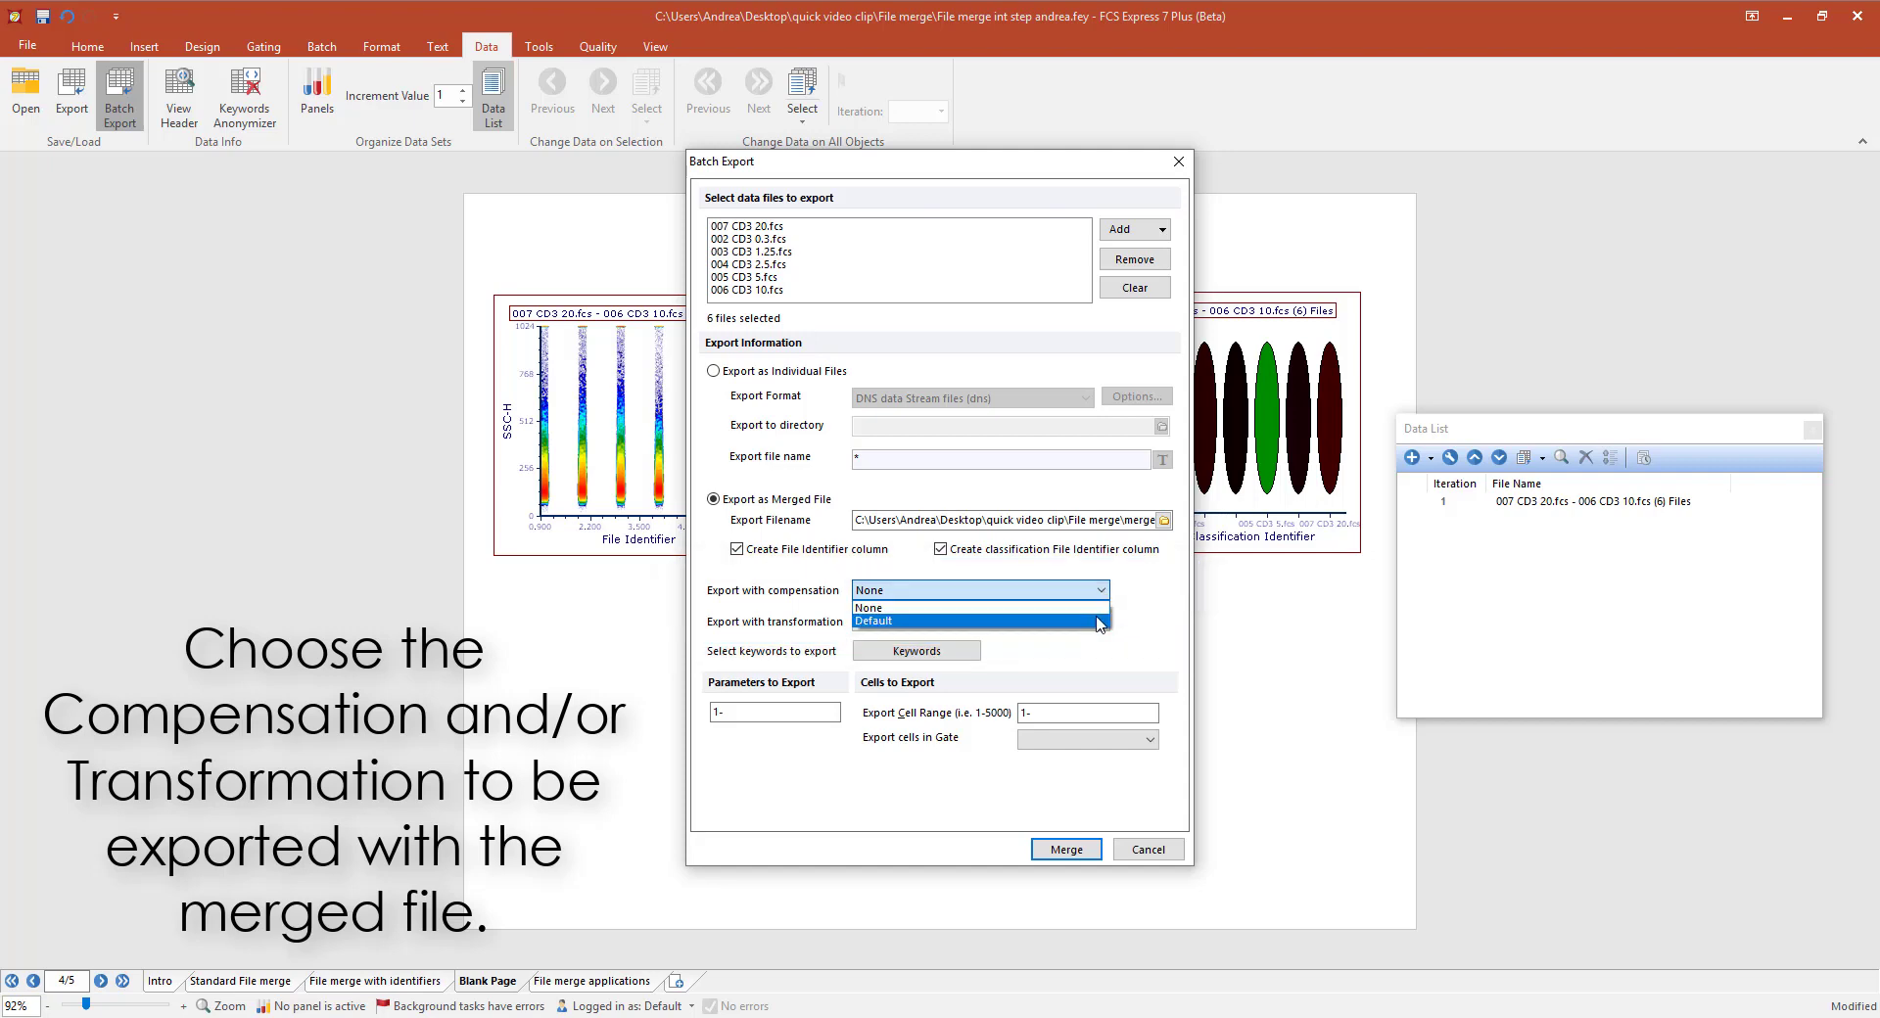
pyautogui.click(1101, 623)
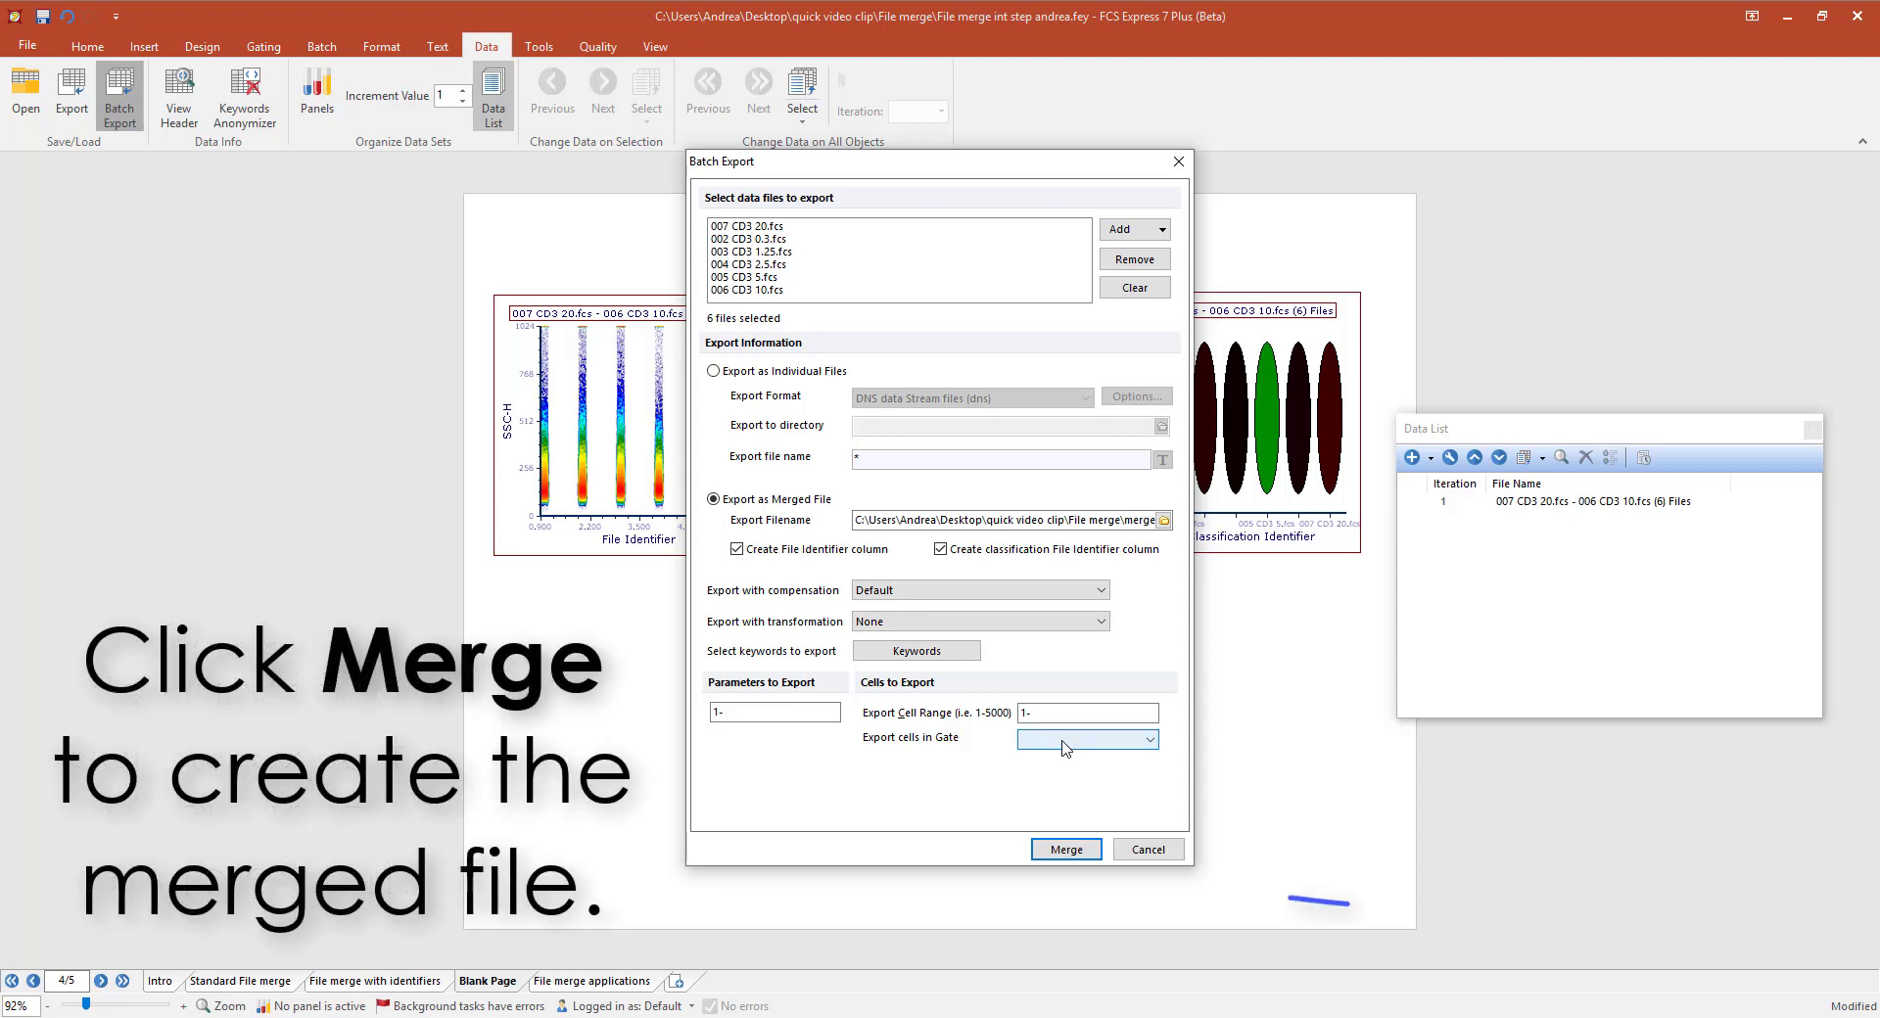
# - Run the merge to create the merged DNS file from the six CD3 files
pyautogui.click(1075, 852)
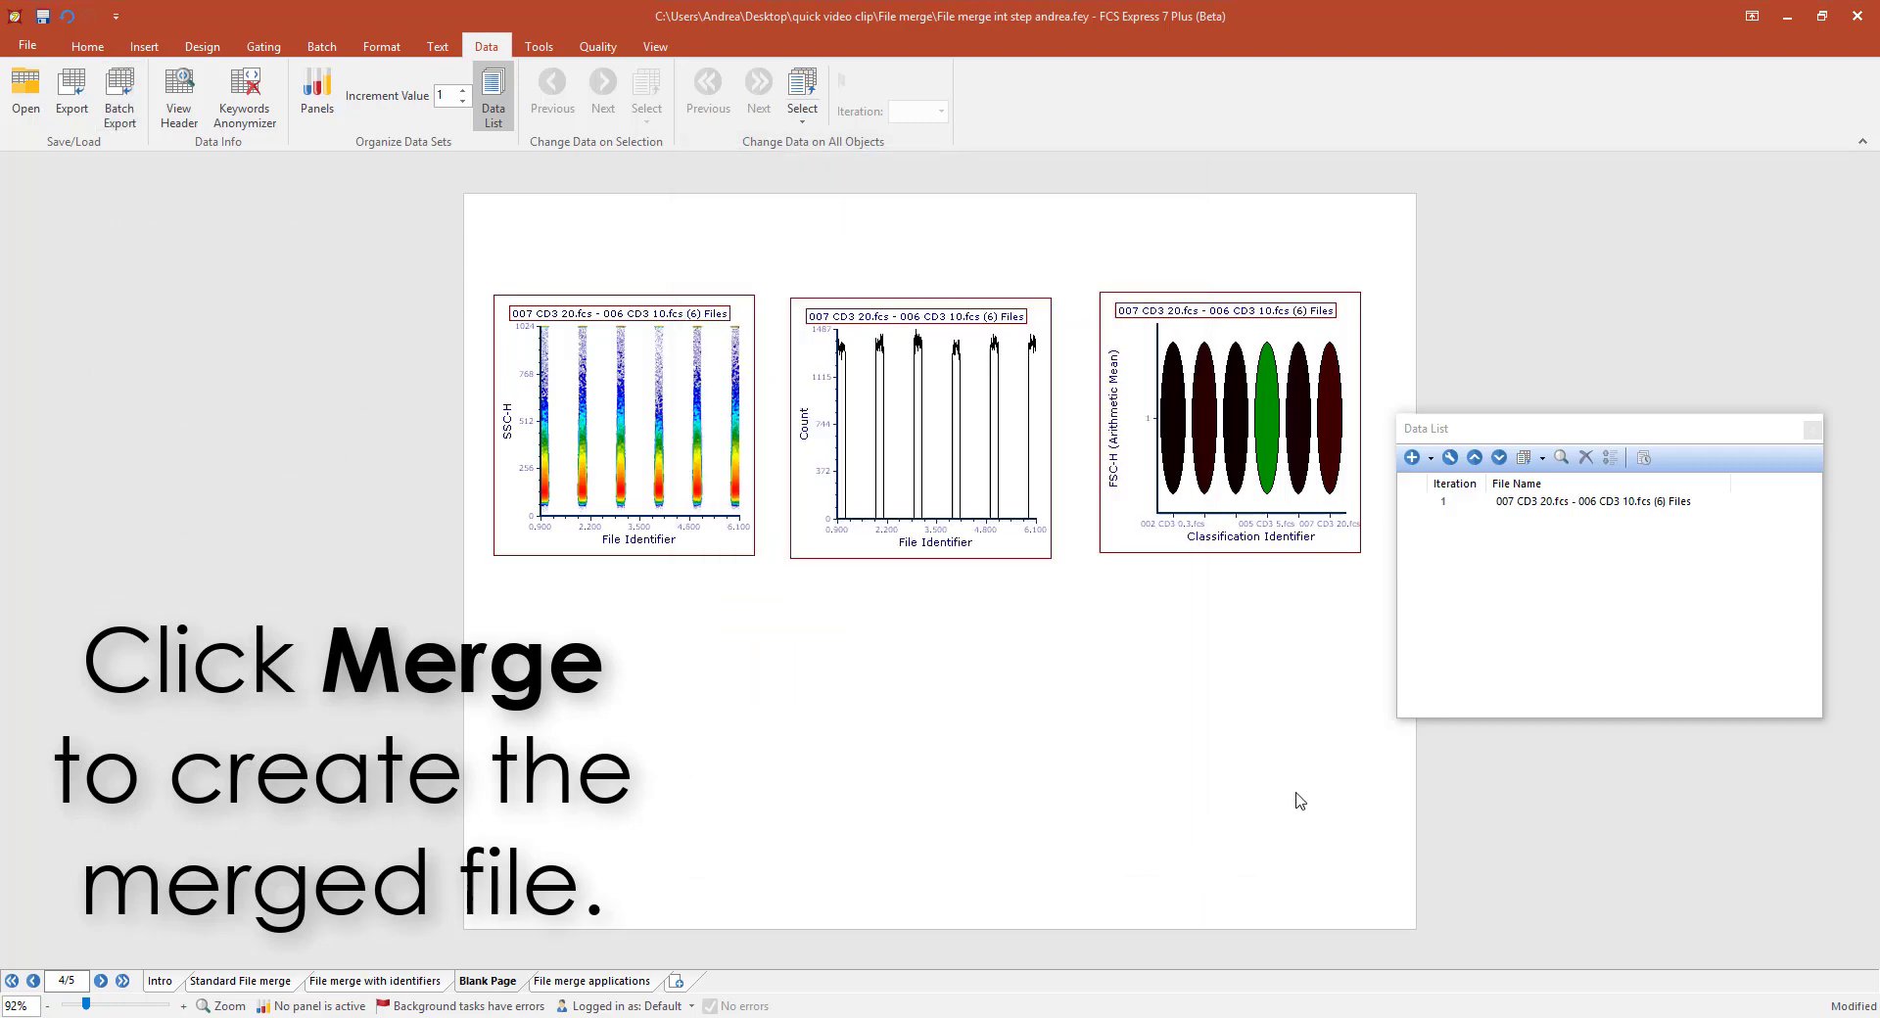